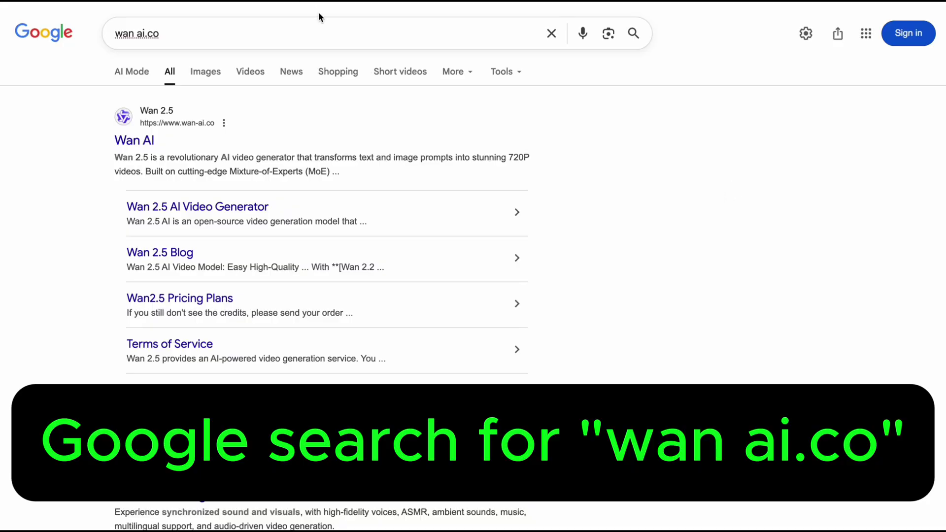
Open the Wan AI site (wan-ai.co) from the Google results for "wan ai.co"
{"action": "left_click", "coordinate": [330, 36]}
{"action": "left_click", "coordinate": [880, 177]}
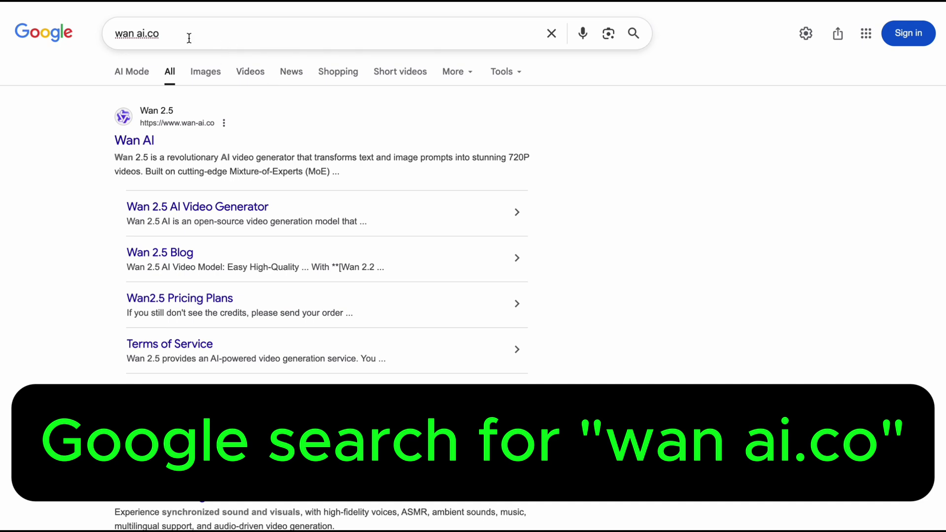
{"action": "left_click", "coordinate": [163, 33]}
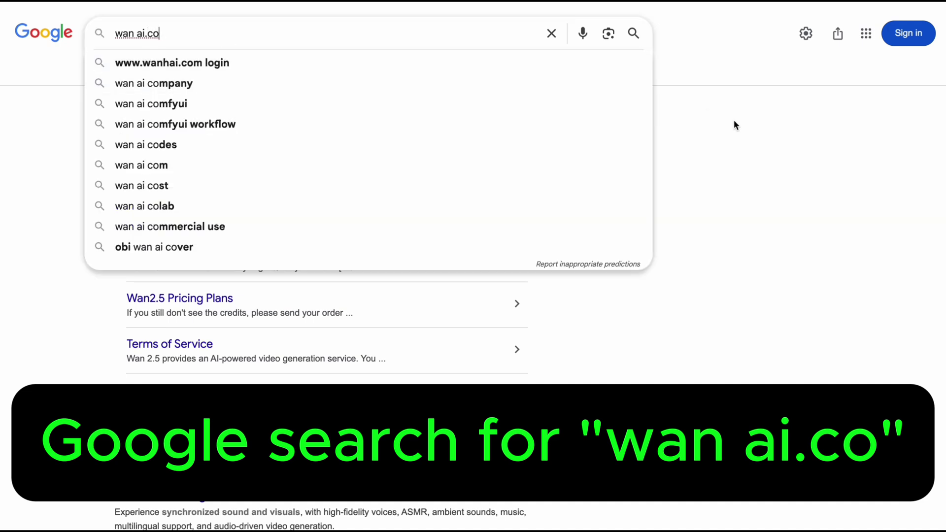
{"action": "left_click", "coordinate": [788, 134]}
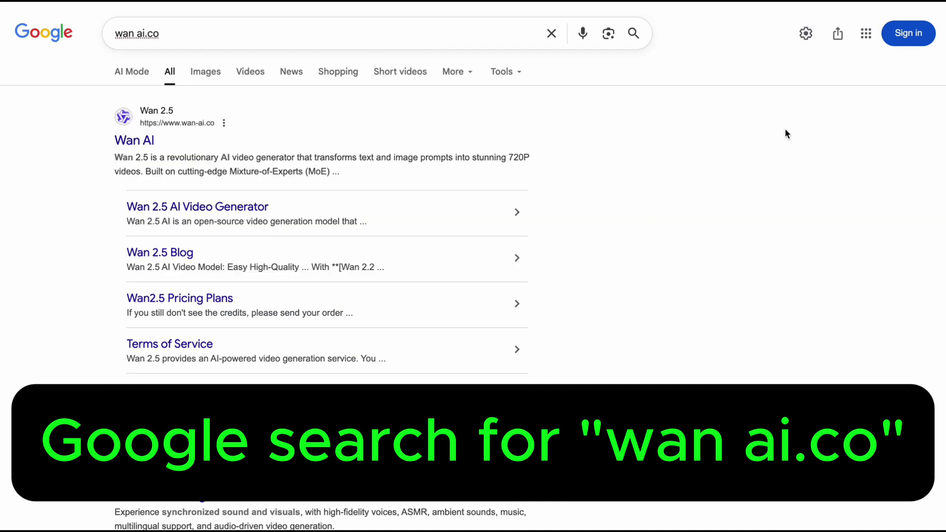
{"action": "left_click", "coordinate": [141, 140]}
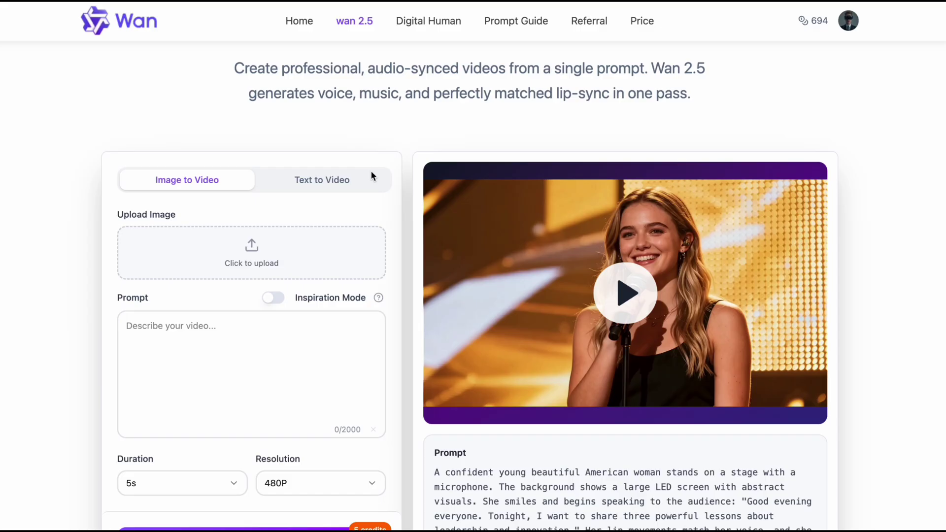
Look over the Wan 2.5 AI Video Generator page, including its heading, input form and sample video
{"action": "scroll", "coordinate": [371, 171], "scroll_direction": "down", "scroll_amount": 3}
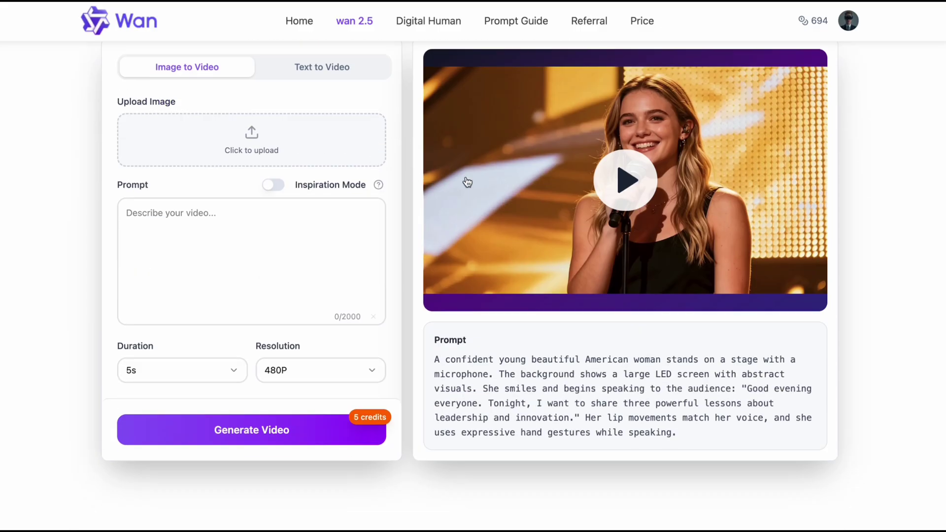
{"action": "scroll", "coordinate": [524, 331], "scroll_direction": "up", "scroll_amount": 4}
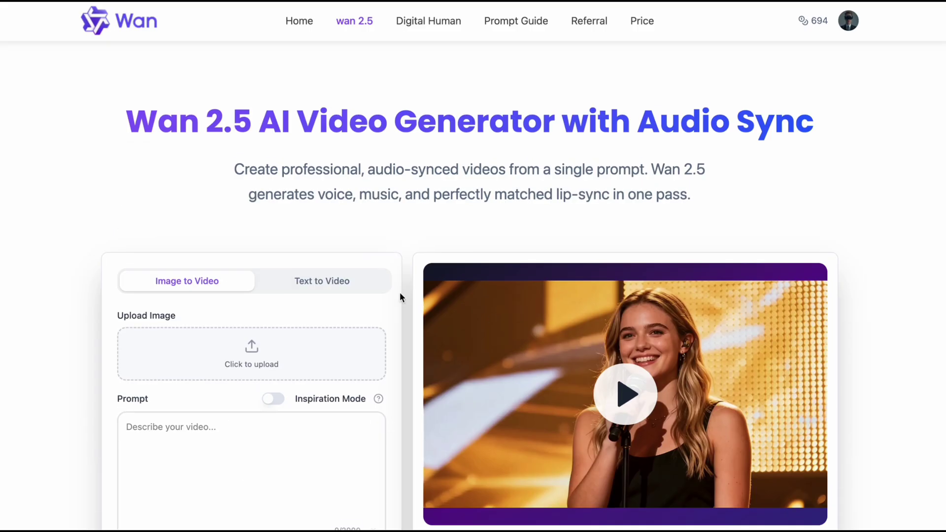
{"action": "left_click_drag", "start_coordinate": [546, 136], "coordinate": [119, 105]}
{"action": "left_click", "coordinate": [362, 235]}
{"action": "scroll", "coordinate": [377, 217], "scroll_direction": "down", "scroll_amount": 2}
{"action": "scroll", "coordinate": [379, 219], "scroll_direction": "down", "scroll_amount": 2}
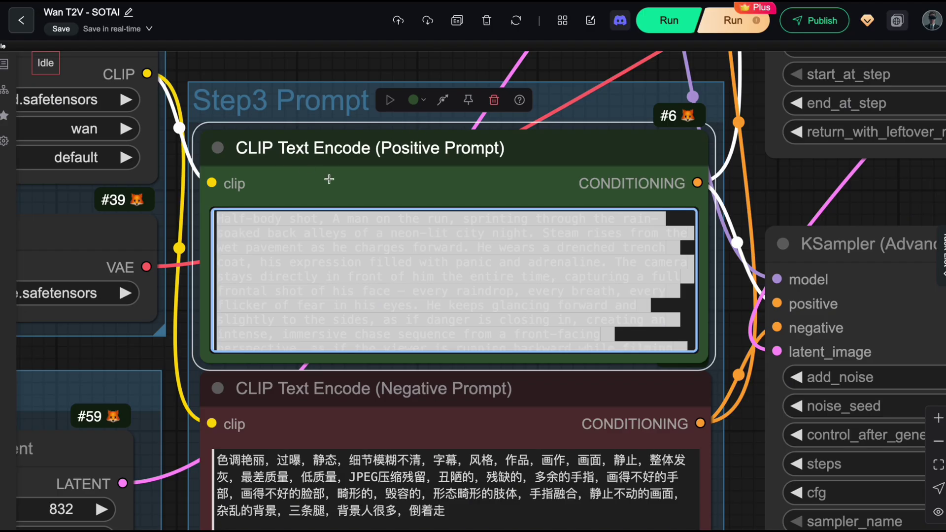
Copy the positive prompt about a man sprinting through rain-soaked alleys from the Wan T2V workflow into the generator's Text to Video prompt and review it
{"action": "scroll", "coordinate": [223, 149], "scroll_direction": "down", "scroll_amount": 5}
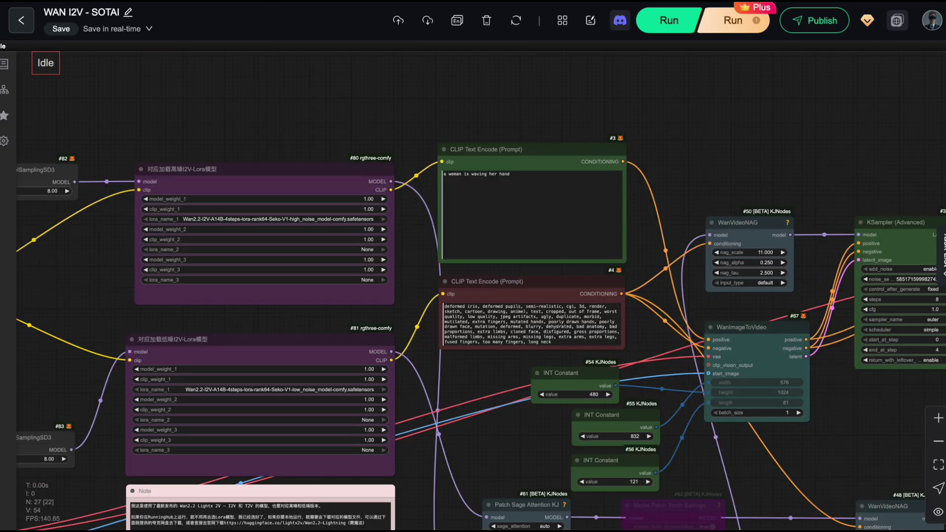
{"action": "scroll", "coordinate": [356, 170], "scroll_direction": "down", "scroll_amount": 2}
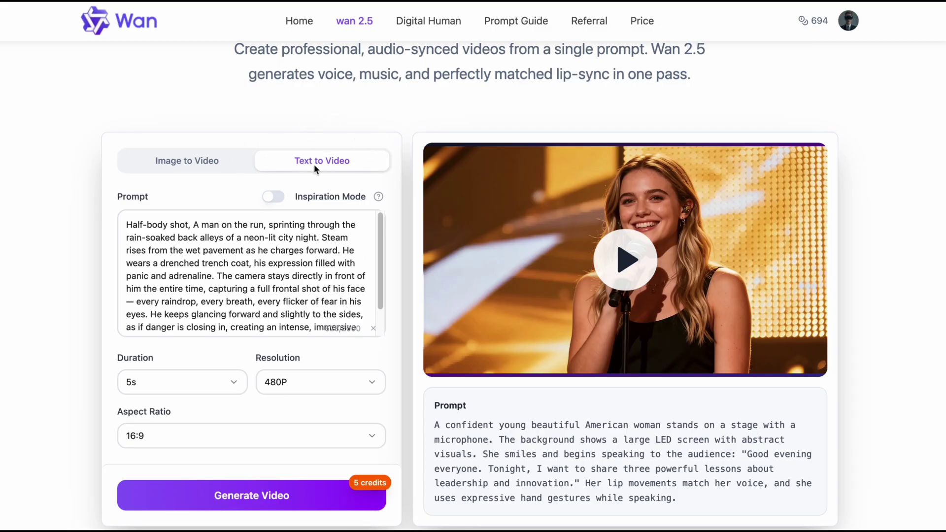
{"action": "scroll", "coordinate": [335, 274], "scroll_direction": "down", "scroll_amount": 2}
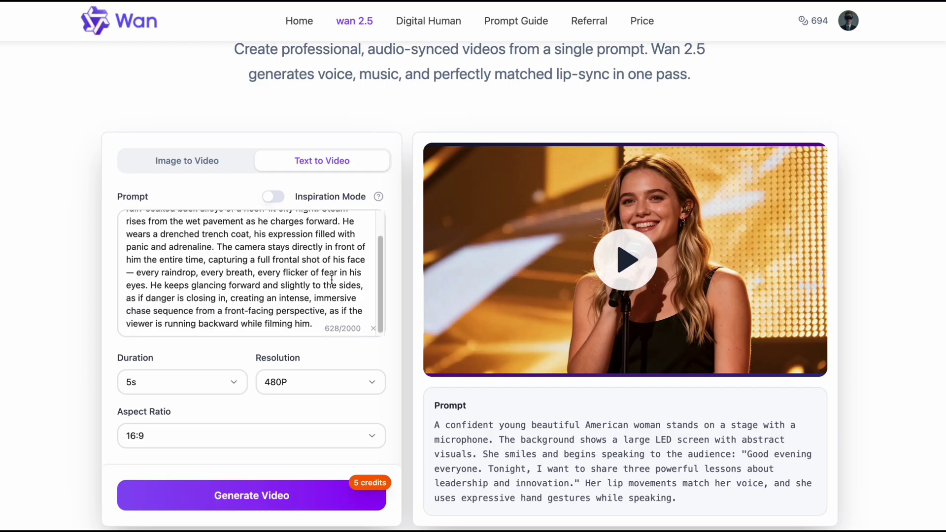
{"action": "scroll", "coordinate": [327, 281], "scroll_direction": "up", "scroll_amount": 2}
{"action": "left_click", "coordinate": [241, 249]}
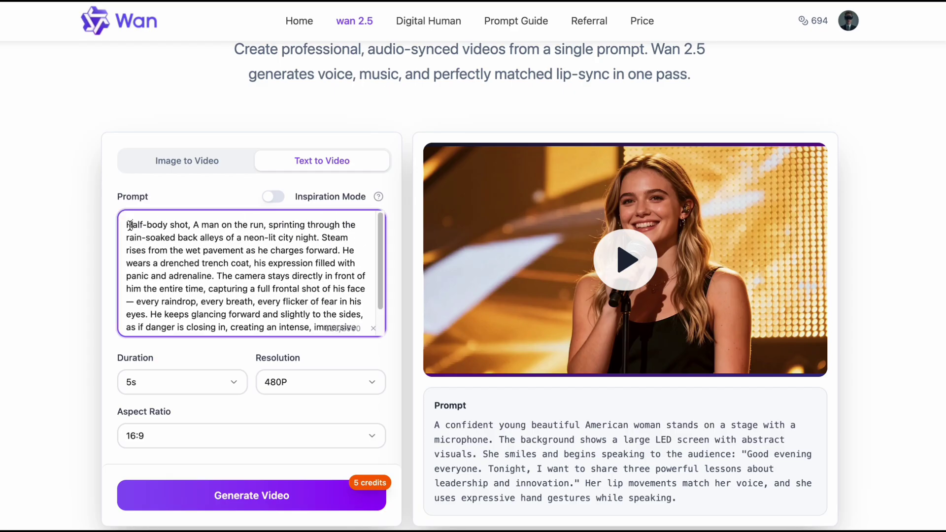
{"action": "left_click", "coordinate": [213, 225]}
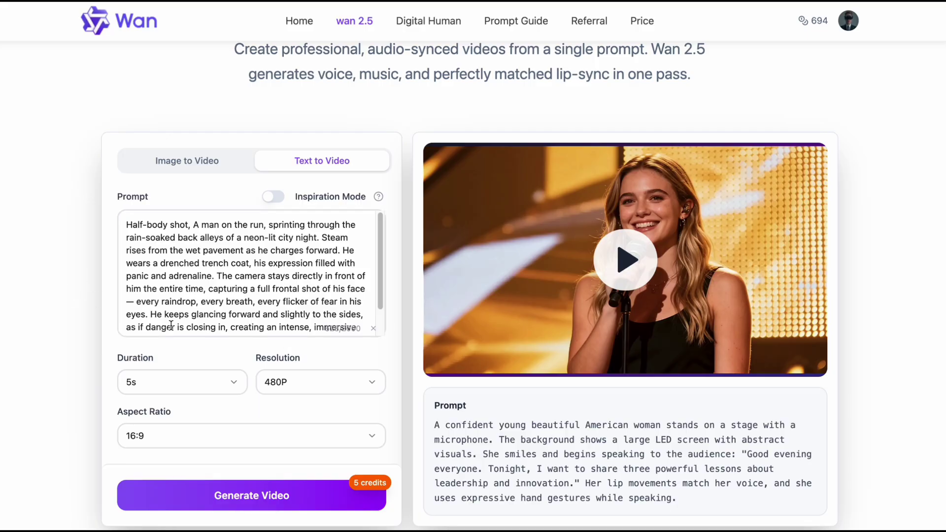
Keep the video duration at 5s and set the resolution to 720P
{"action": "left_click", "coordinate": [213, 386]}
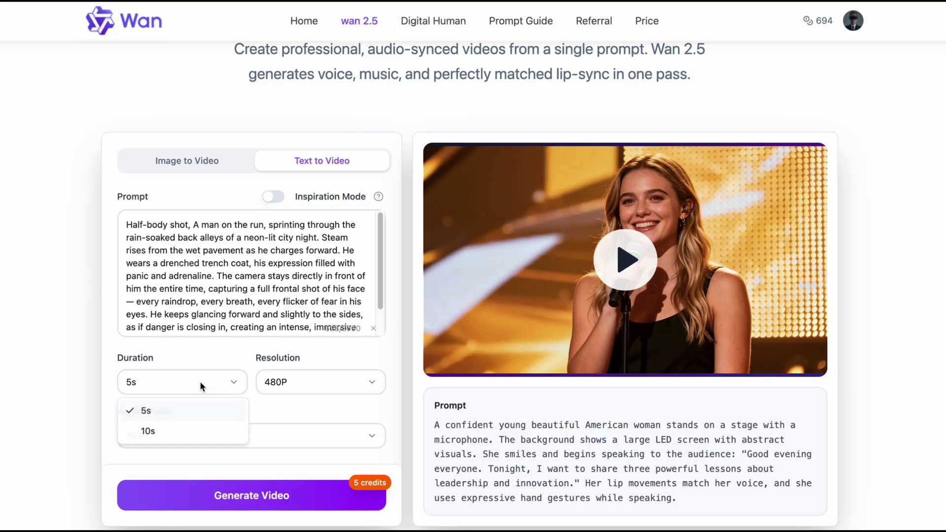
{"action": "left_click", "coordinate": [174, 417]}
{"action": "left_click", "coordinate": [302, 387]}
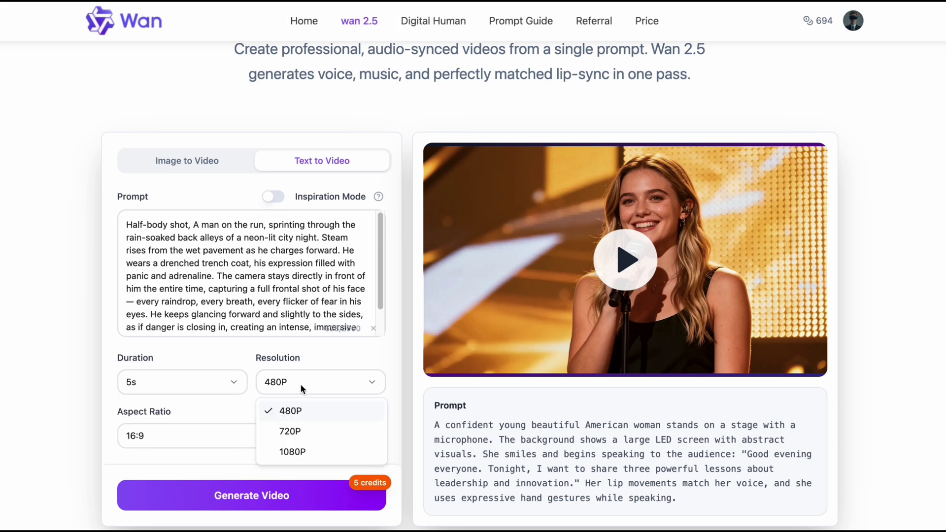
{"action": "left_click", "coordinate": [294, 431]}
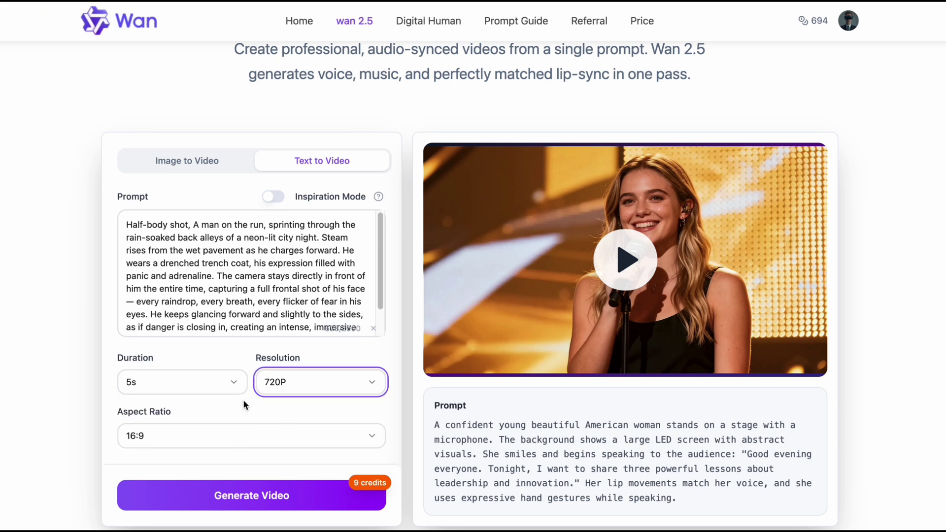
Keep the 16:9 aspect ratio and generate the video in Wan 2.5
{"action": "left_click", "coordinate": [95, 369]}
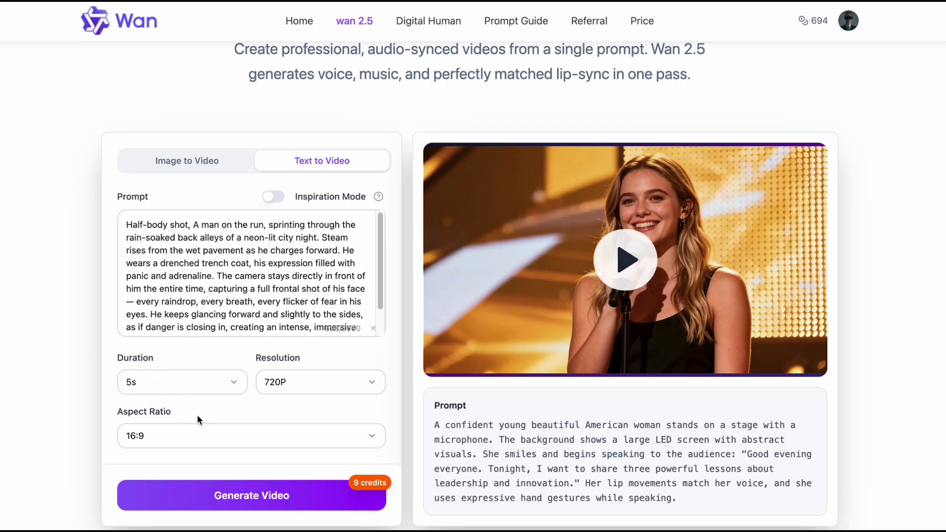
{"action": "left_click", "coordinate": [215, 436]}
{"action": "left_click", "coordinate": [60, 363]}
{"action": "scroll", "coordinate": [73, 322], "scroll_direction": "down", "scroll_amount": 1}
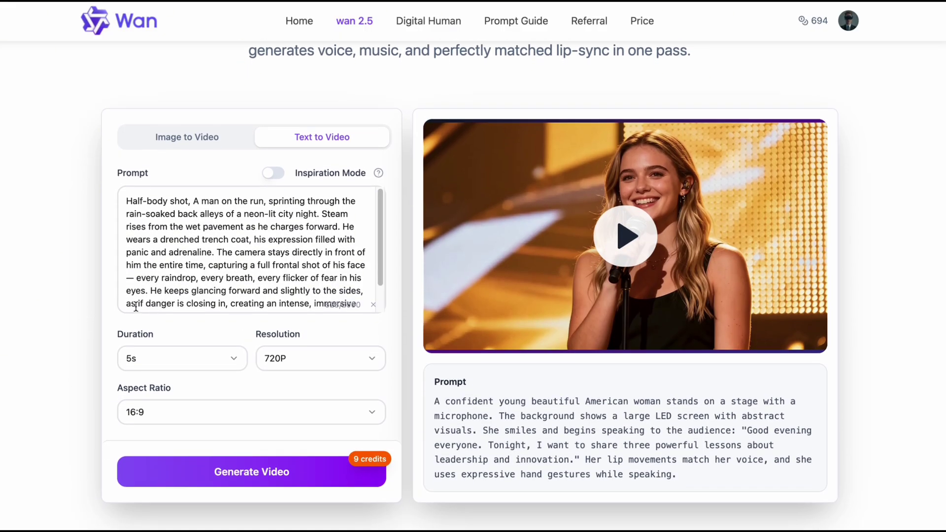
{"action": "scroll", "coordinate": [117, 306], "scroll_direction": "up", "scroll_amount": 1}
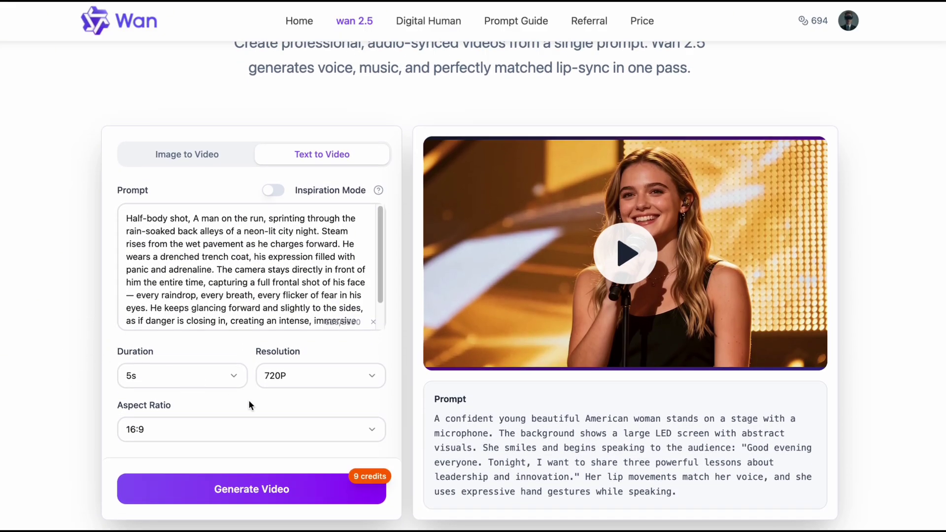
{"action": "left_click", "coordinate": [262, 477]}
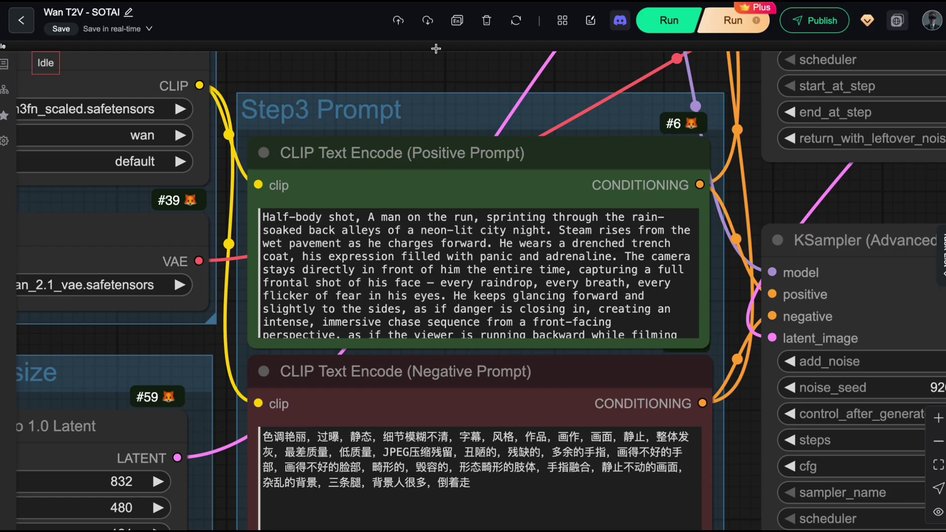
Switch to the Wan T2V - SOTAI workflow, check its positive prompt for the running man, and run it
{"action": "left_click", "coordinate": [326, 217]}
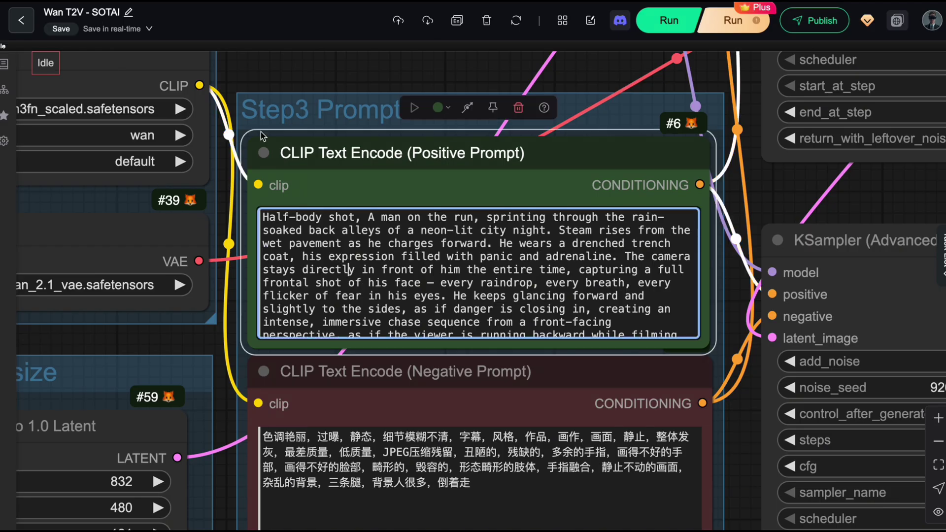
{"action": "scroll", "coordinate": [427, 218], "scroll_direction": "down", "scroll_amount": 1}
{"action": "left_click", "coordinate": [490, 65]}
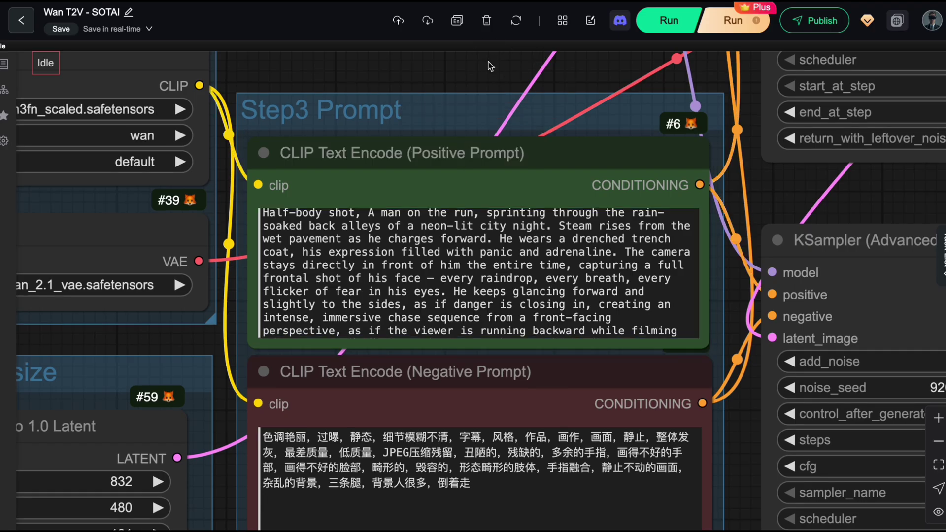
{"action": "left_click", "coordinate": [669, 23]}
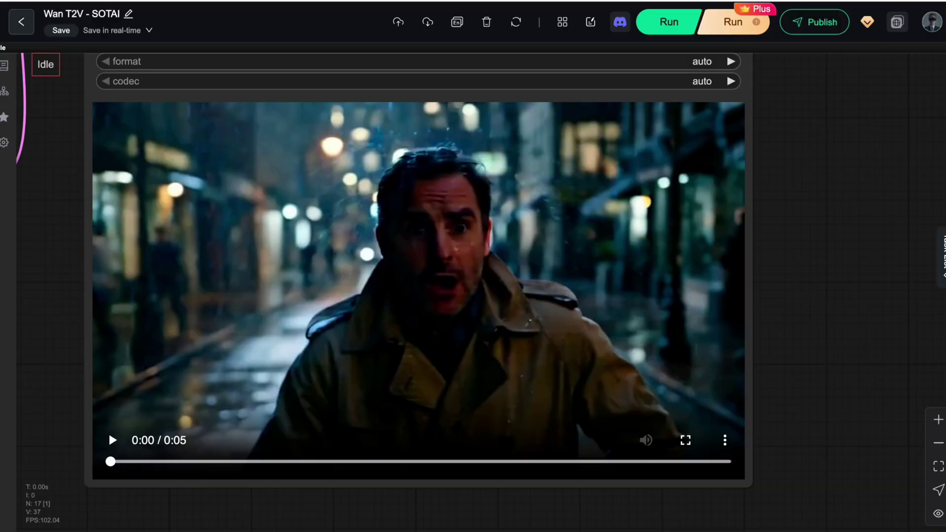
Play the workflow's generated video and examine the running man's motion around the one-second mark
{"action": "left_click", "coordinate": [113, 440]}
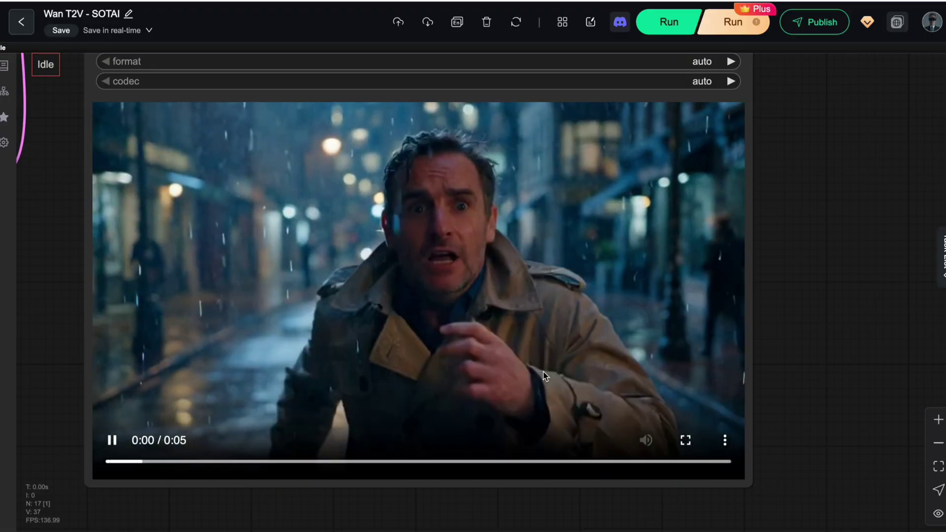
{"action": "left_click", "coordinate": [112, 440]}
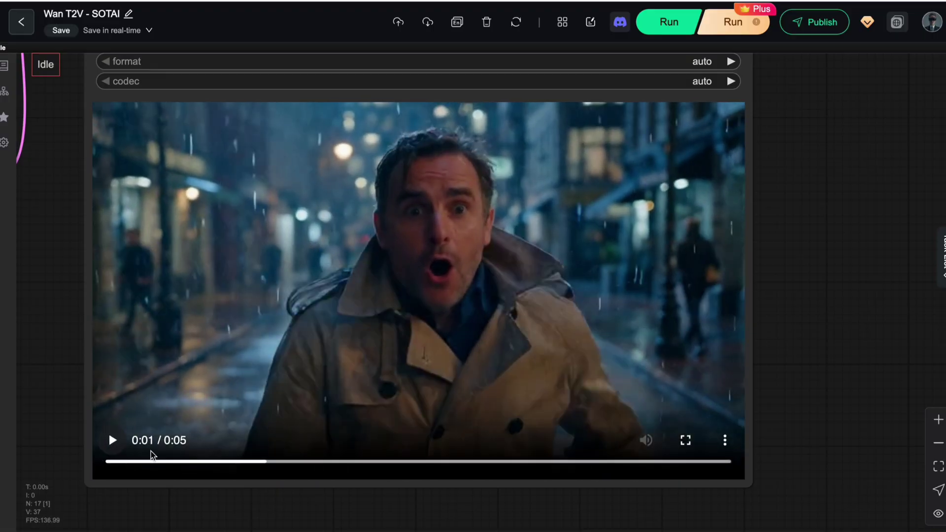
{"action": "left_click", "coordinate": [232, 462]}
{"action": "left_click_drag", "start_coordinate": [232, 461], "coordinate": [192, 461]}
{"action": "left_click_drag", "start_coordinate": [256, 464], "coordinate": [262, 466]}
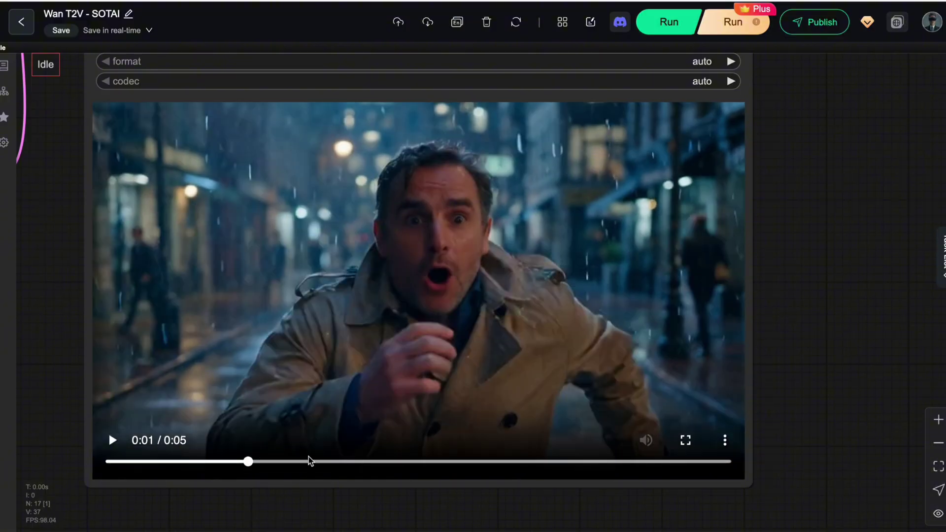
{"action": "left_click", "coordinate": [112, 440]}
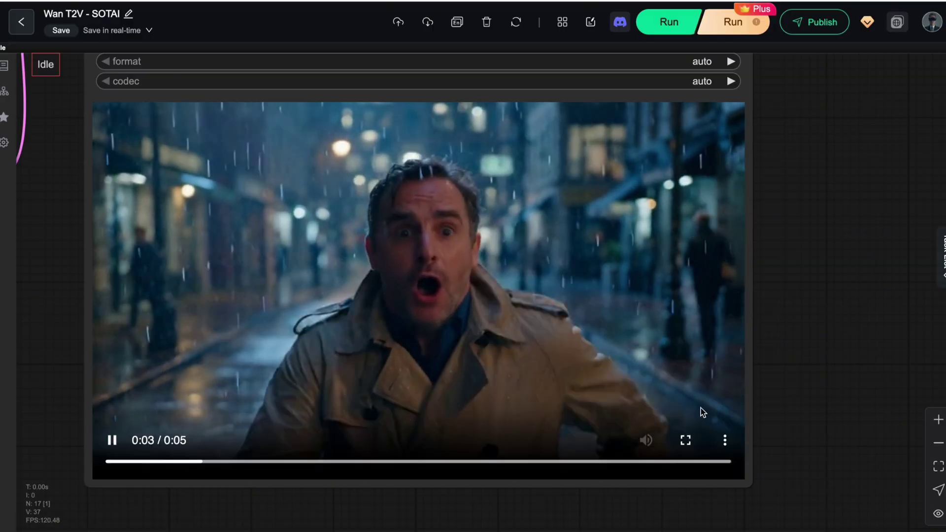
Replay and scrub through the middle and later parts of the workflow's video to examine the man's face and background pedestrians
{"action": "left_click", "coordinate": [257, 462]}
{"action": "left_click", "coordinate": [109, 440]}
{"action": "left_click", "coordinate": [466, 462]}
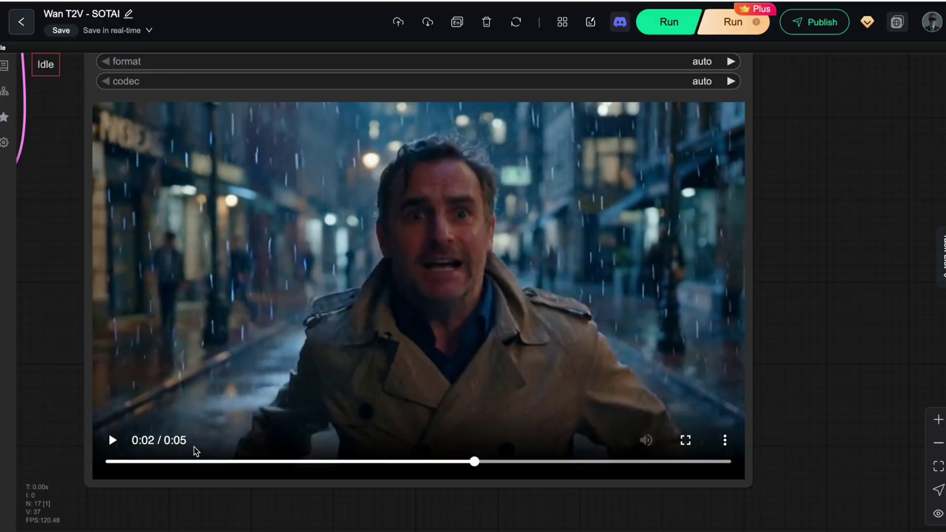
{"action": "left_click", "coordinate": [112, 440]}
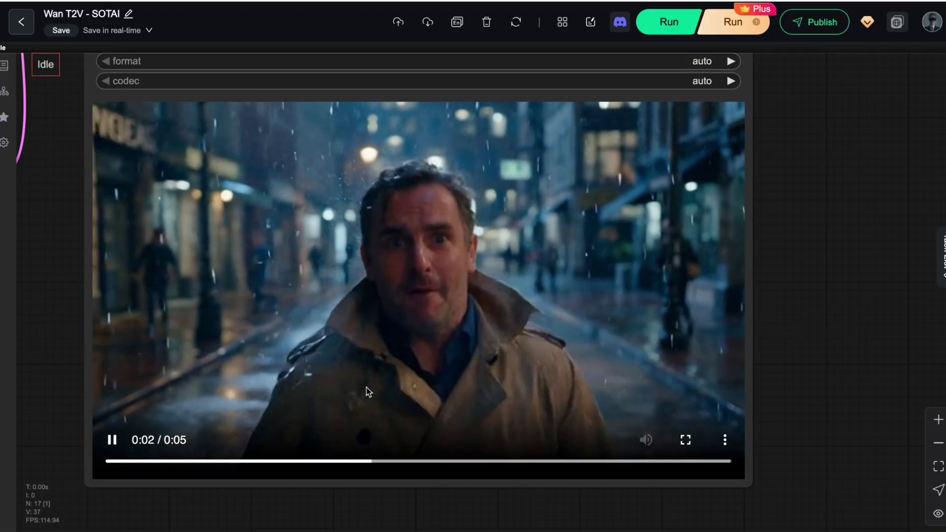
{"action": "left_click", "coordinate": [112, 441]}
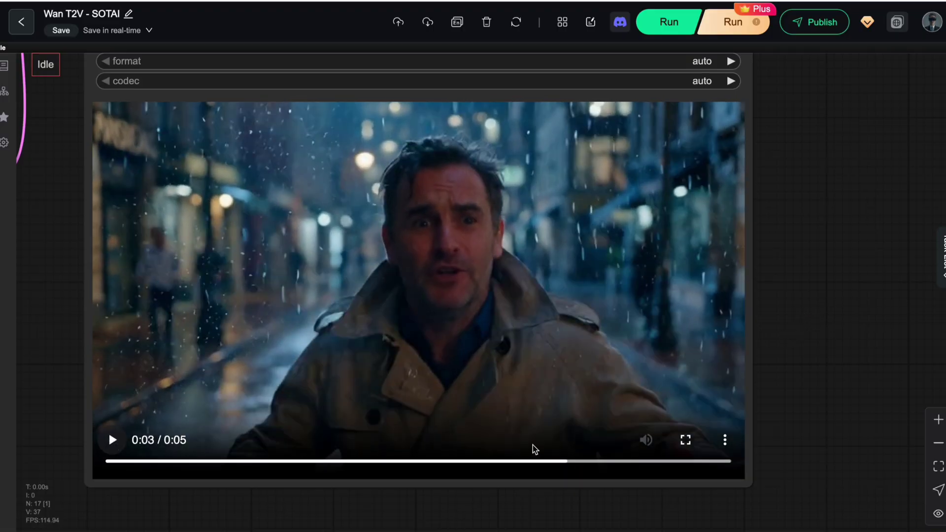
{"action": "left_click", "coordinate": [553, 461]}
{"action": "left_click", "coordinate": [488, 461]}
{"action": "left_click", "coordinate": [448, 459]}
{"action": "left_click", "coordinate": [118, 437]}
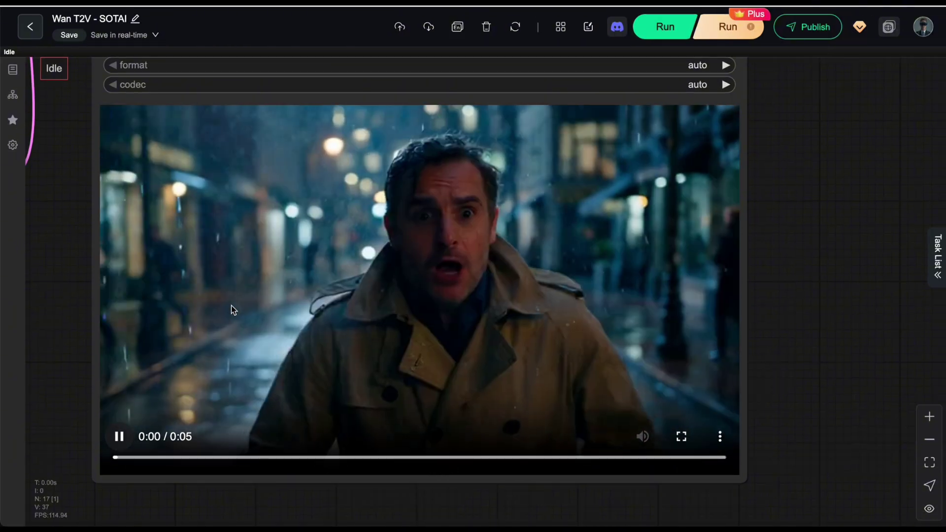
{"action": "left_click_drag", "start_coordinate": [458, 457], "coordinate": [436, 458]}
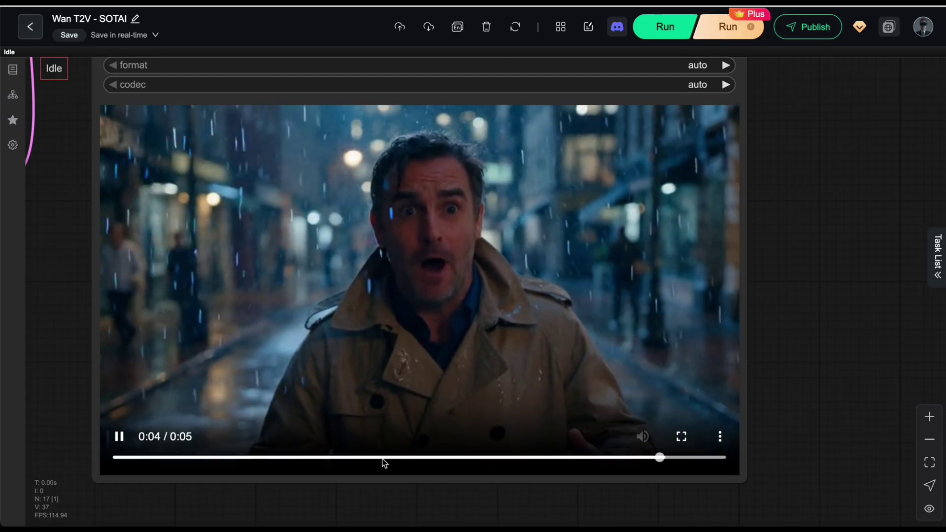
{"action": "left_click", "coordinate": [384, 458]}
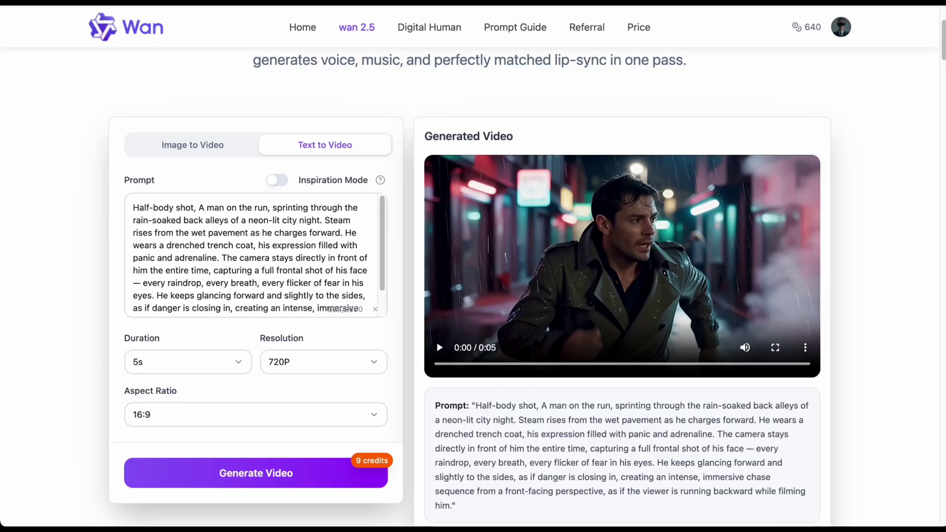
Switch back to the Wan 2.5 site, play the generated video of the running man, and replay it in full screen
{"action": "left_click", "coordinate": [440, 348]}
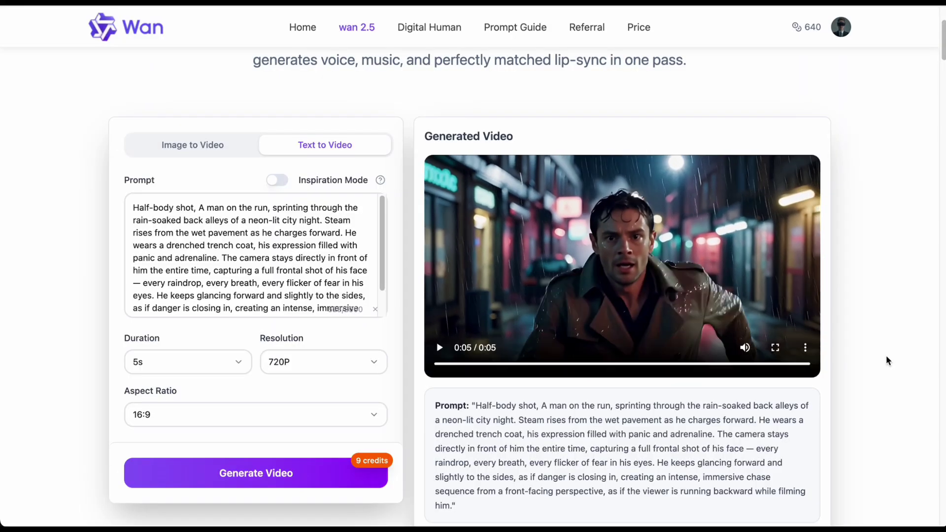
{"action": "left_click", "coordinate": [774, 349]}
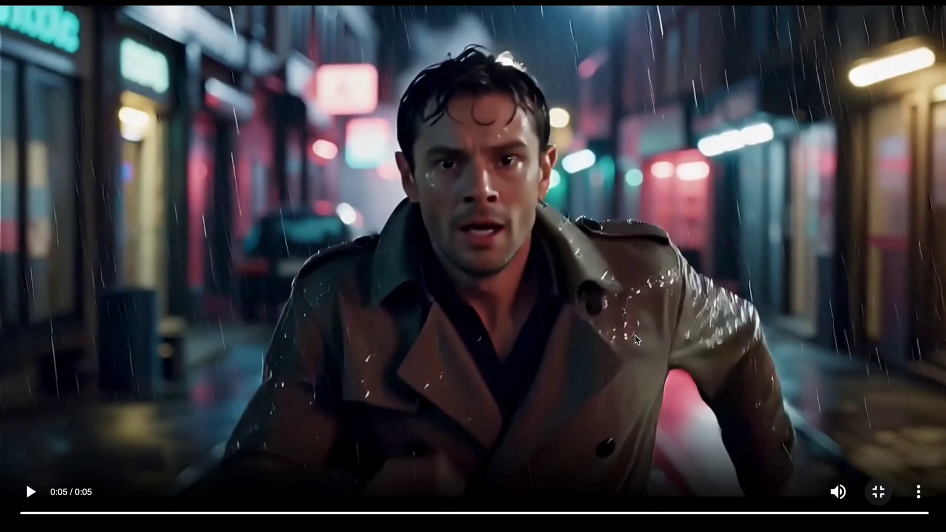
{"action": "left_click", "coordinate": [31, 492]}
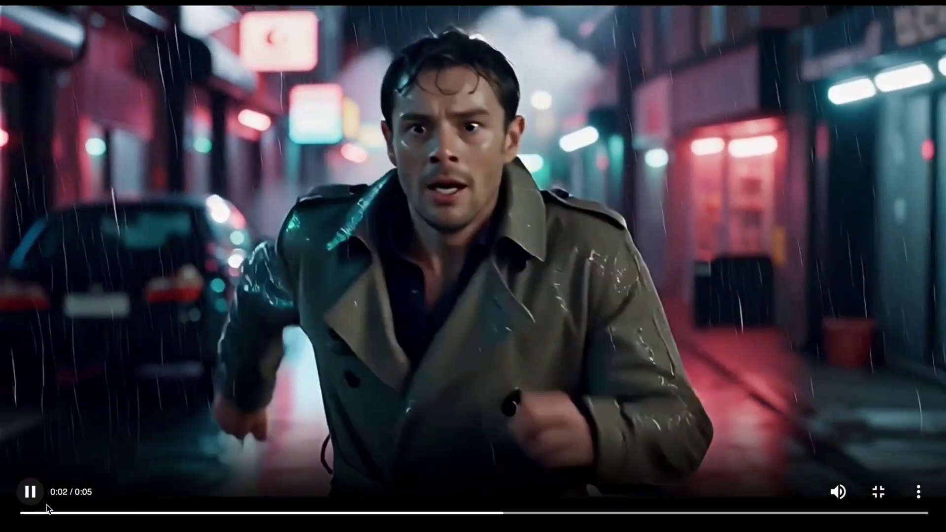
Pause and leave the full-screen Wan 2.5 video, switch to the Wan T2V - SOTAI workflow, and replay its running-man video from the start
{"action": "left_click", "coordinate": [601, 486]}
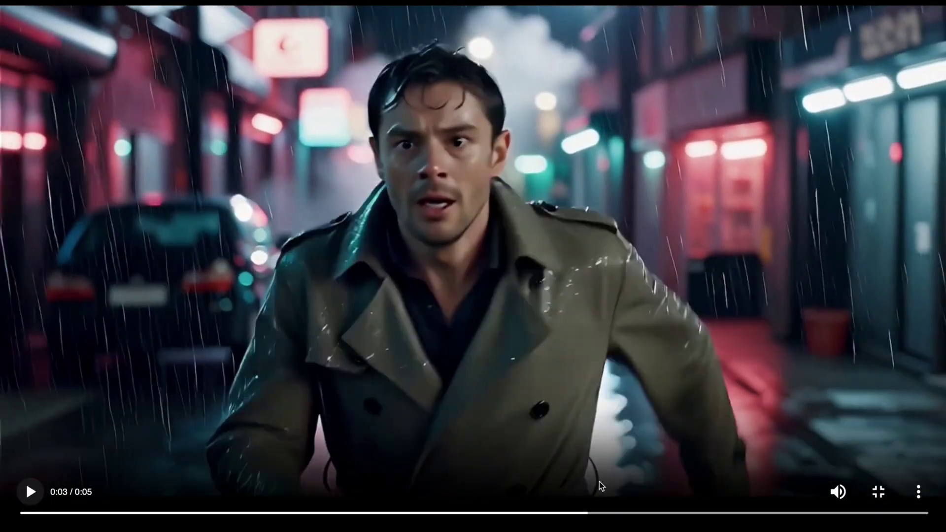
{"action": "left_click", "coordinate": [879, 491]}
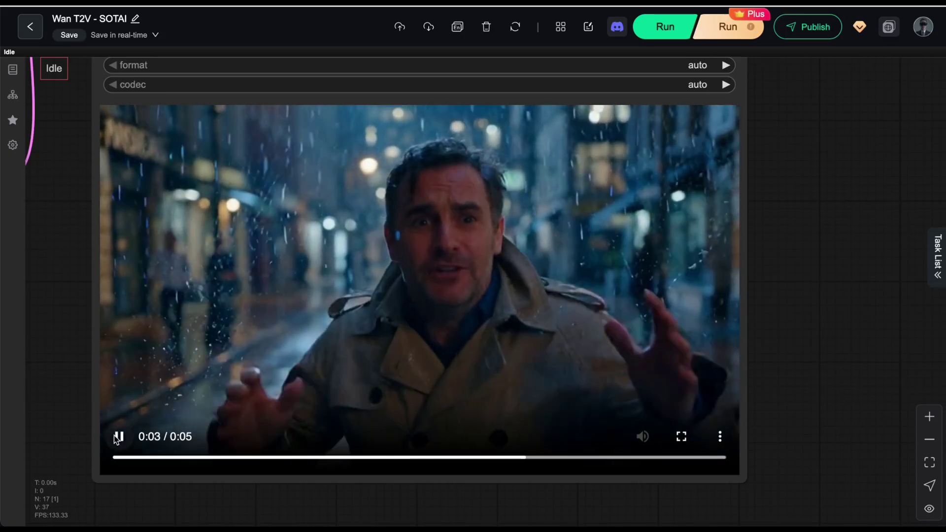
{"action": "left_click", "coordinate": [118, 437]}
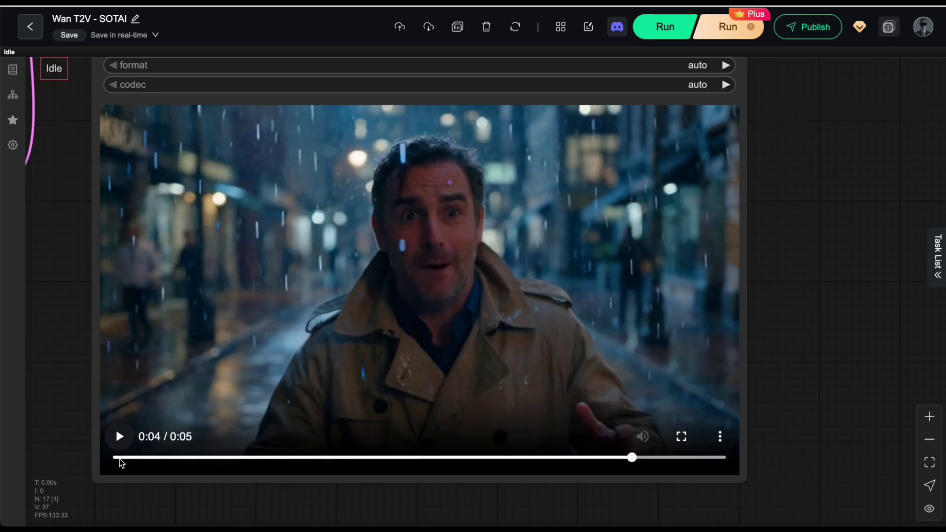
{"action": "left_click", "coordinate": [118, 458]}
{"action": "left_click", "coordinate": [119, 437]}
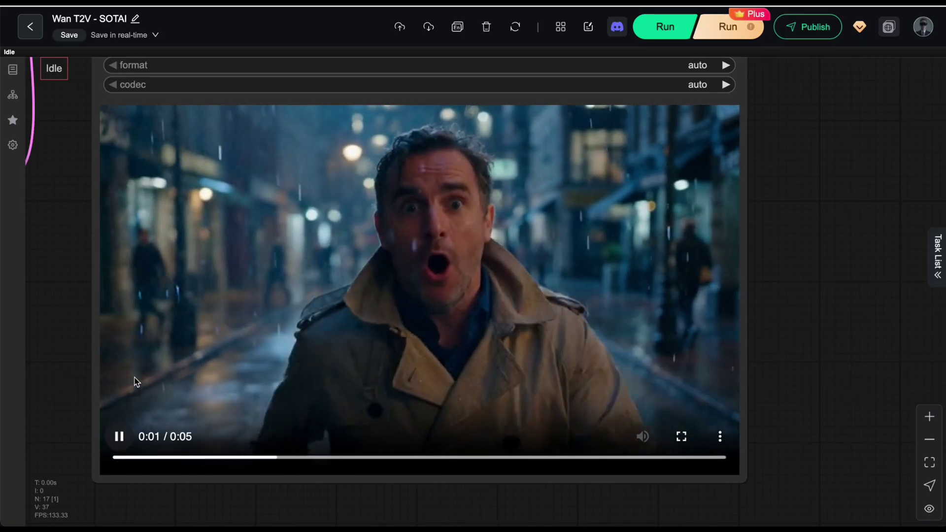
{"action": "left_click", "coordinate": [223, 159]}
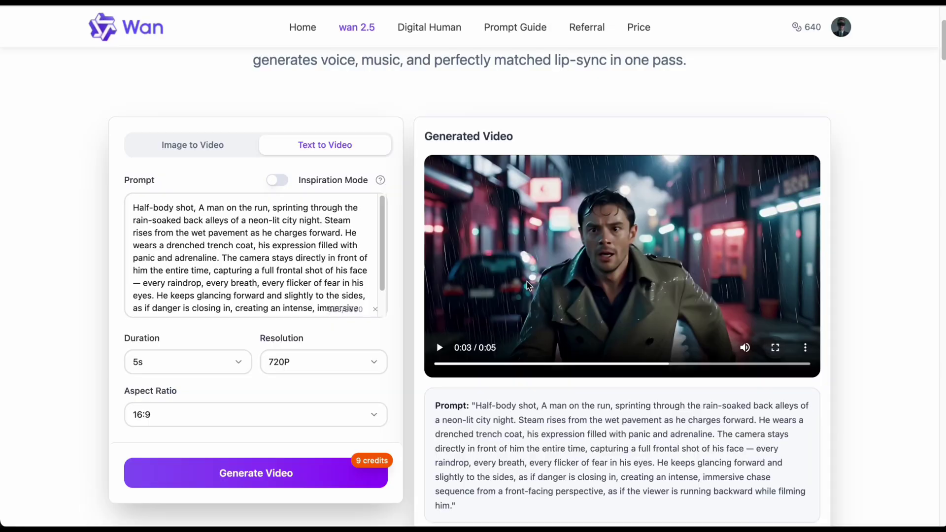
Switch back to the Wan 2.5 site and replay its running-man video in full screen, pausing and scrubbing around the four-second mark
{"action": "left_click", "coordinate": [30, 491]}
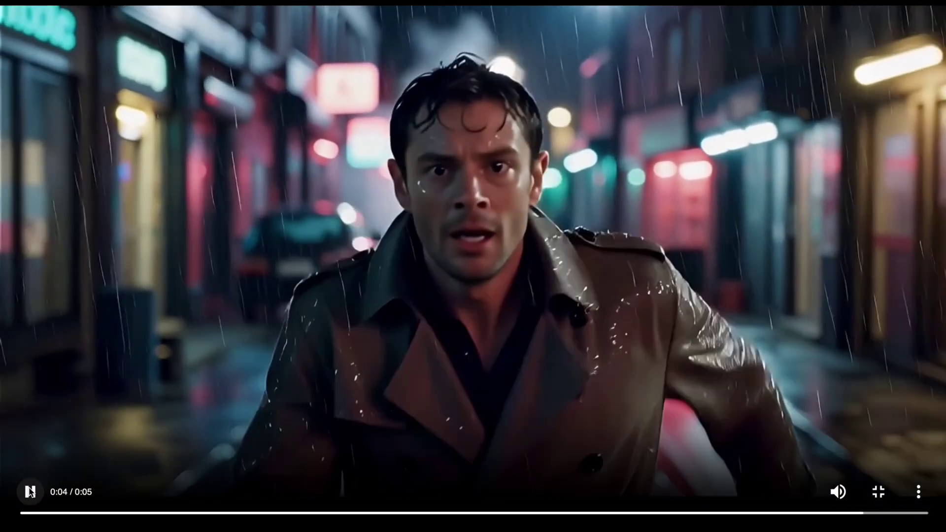
{"action": "left_click", "coordinate": [31, 492]}
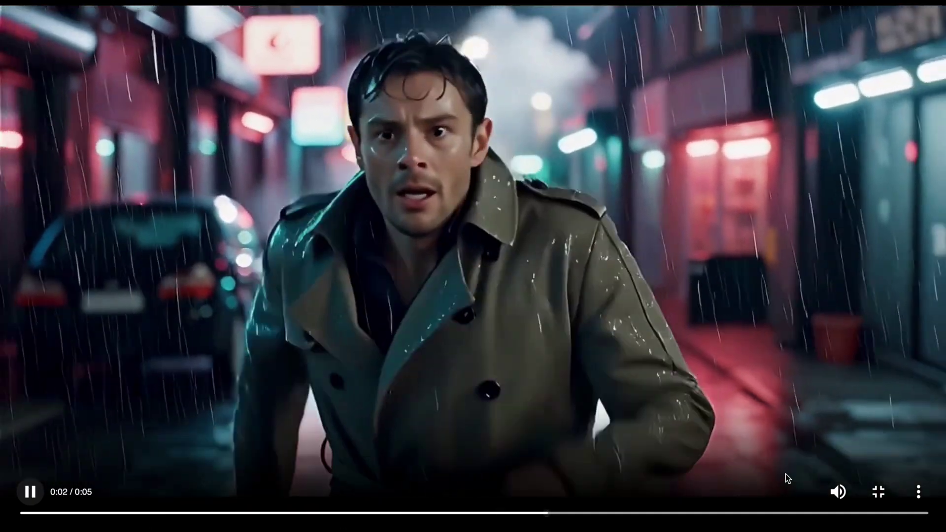
{"action": "left_click", "coordinate": [30, 492]}
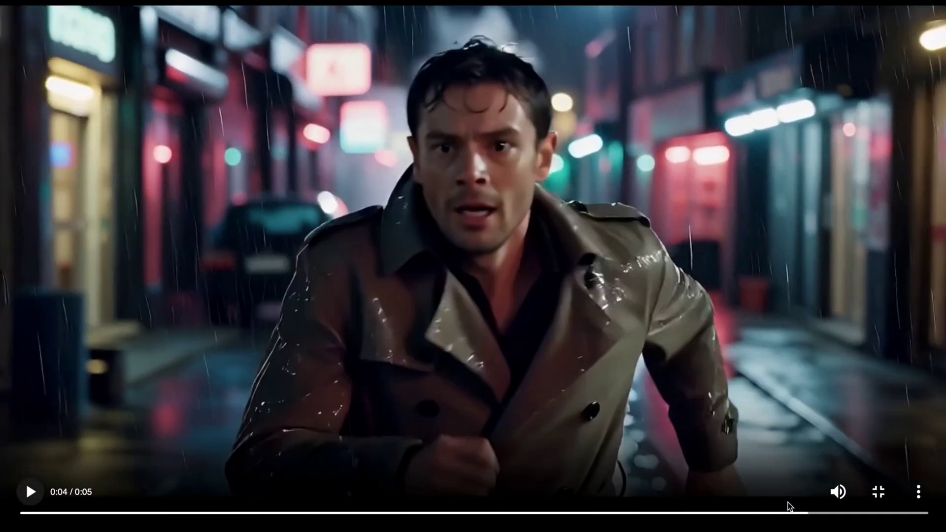
{"action": "left_click_drag", "start_coordinate": [790, 517], "coordinate": [742, 516]}
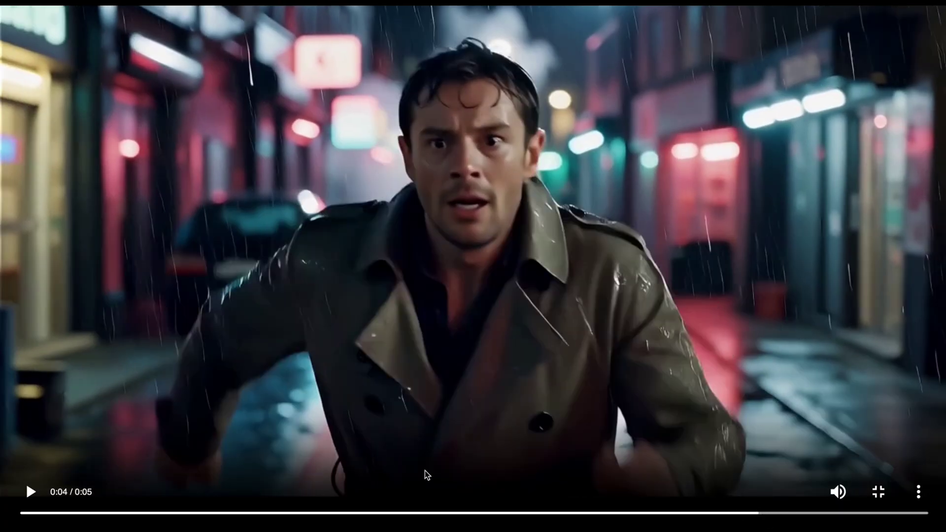
{"action": "left_click", "coordinate": [30, 492]}
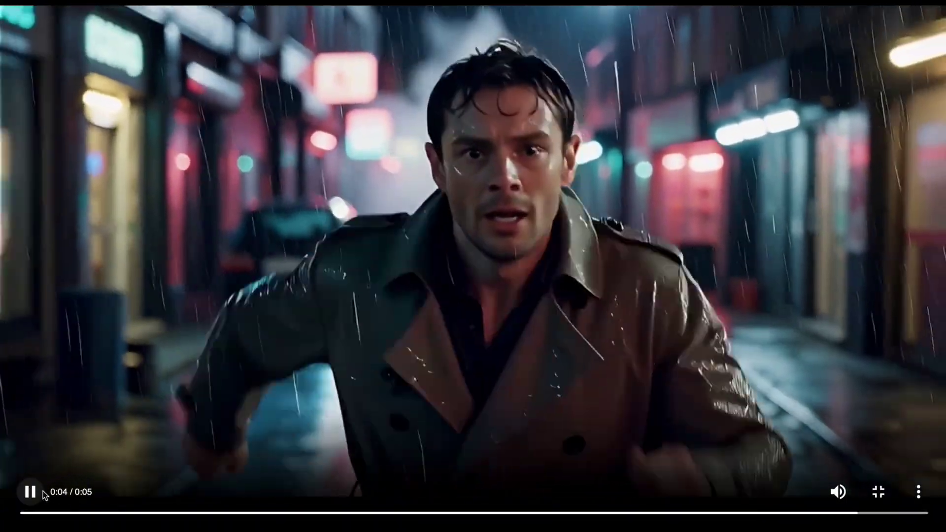
{"action": "left_click", "coordinate": [30, 492]}
{"action": "left_click", "coordinate": [31, 491]}
{"action": "left_click", "coordinate": [30, 492]}
{"action": "left_click", "coordinate": [32, 493]}
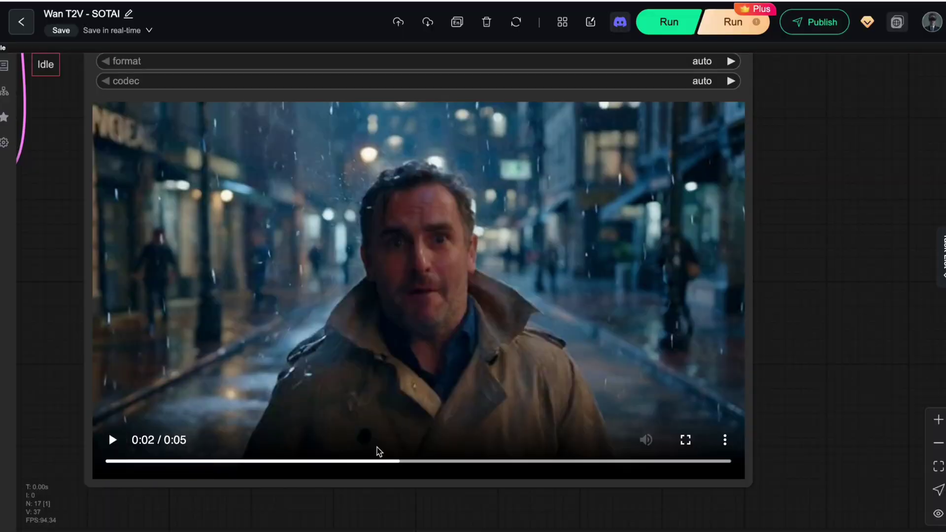
Return to the Wan T2V workflow and play its running-man video from about the two-second mark, pausing to examine the man's face
{"action": "left_click", "coordinate": [437, 463]}
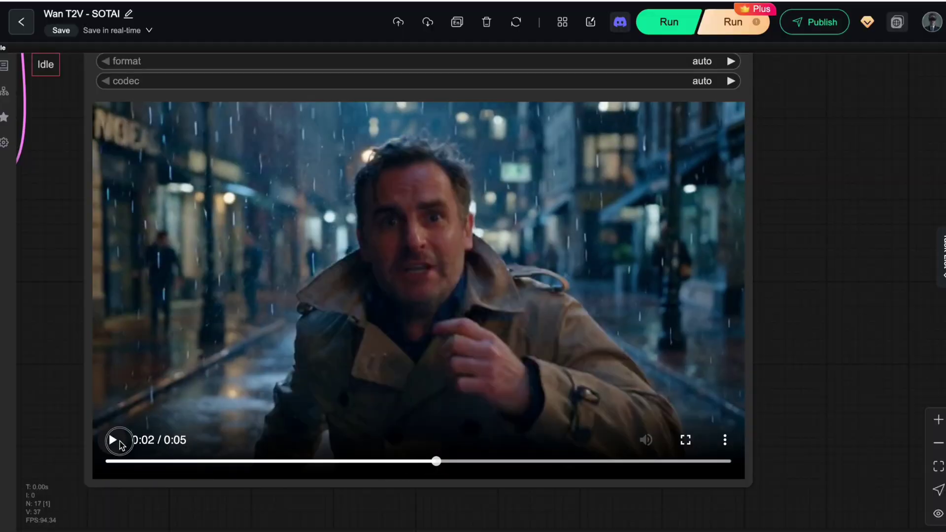
{"action": "left_click", "coordinate": [120, 442]}
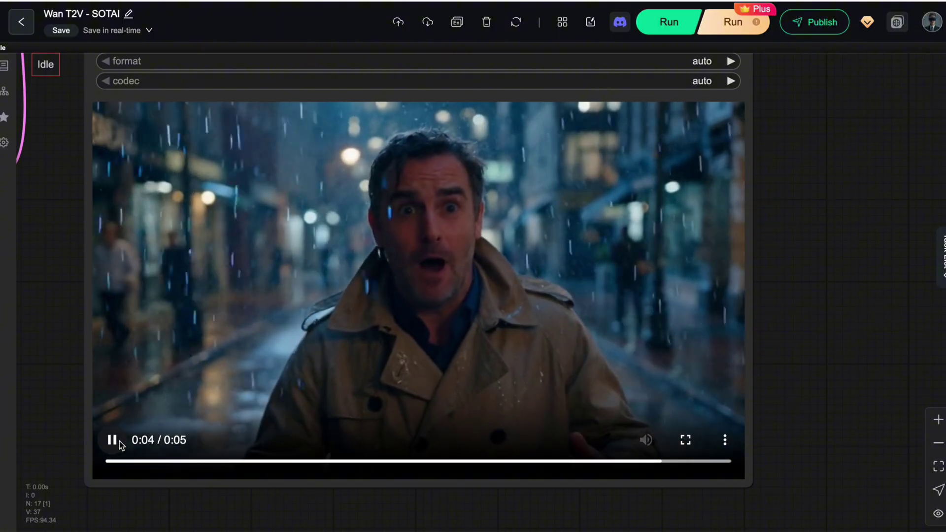
{"action": "left_click", "coordinate": [116, 443]}
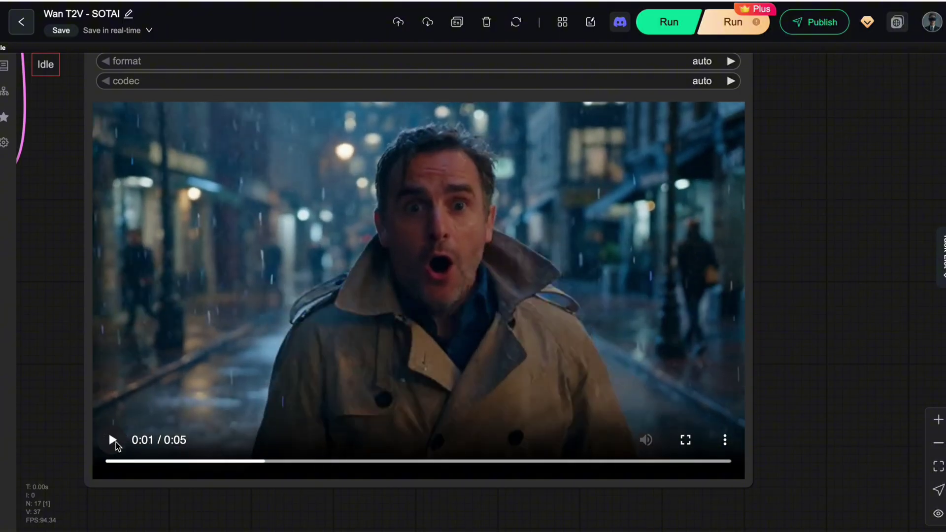
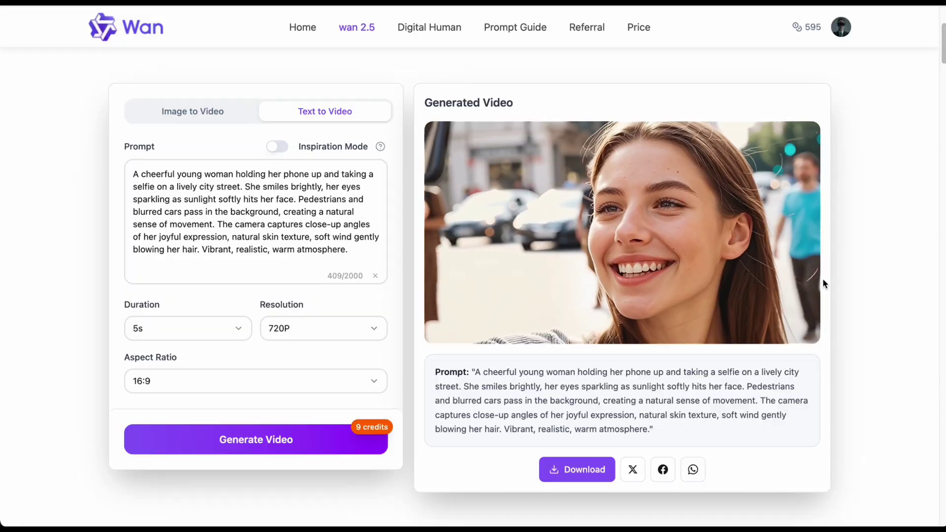
Play the Wan 2.5 video of the woman taking a selfie, and replay it in full screen
{"action": "left_click", "coordinate": [439, 321]}
{"action": "left_click", "coordinate": [439, 330]}
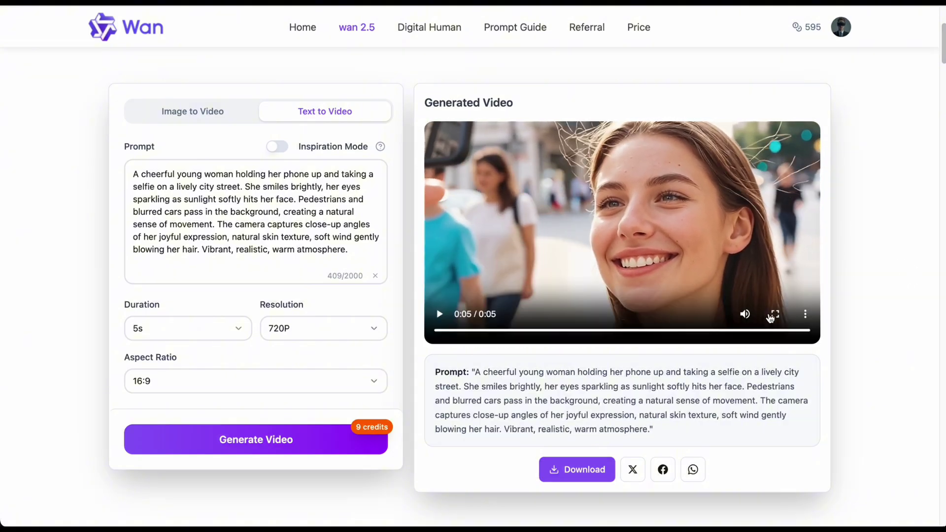
{"action": "double_click", "coordinate": [686, 320]}
{"action": "left_click", "coordinate": [29, 498]}
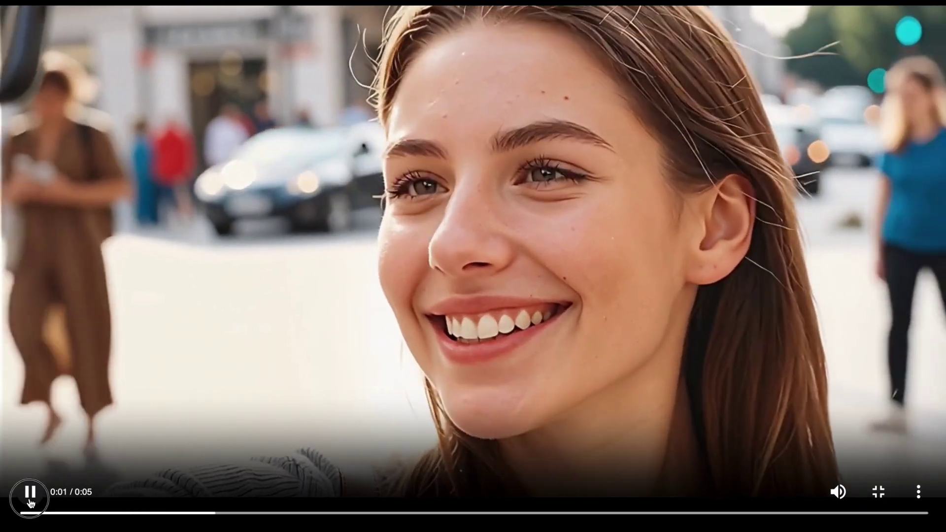
Pause the selfie video near the one-second mark to examine the woman's face, play it to the end, and leave full screen
{"action": "left_click", "coordinate": [574, 210]}
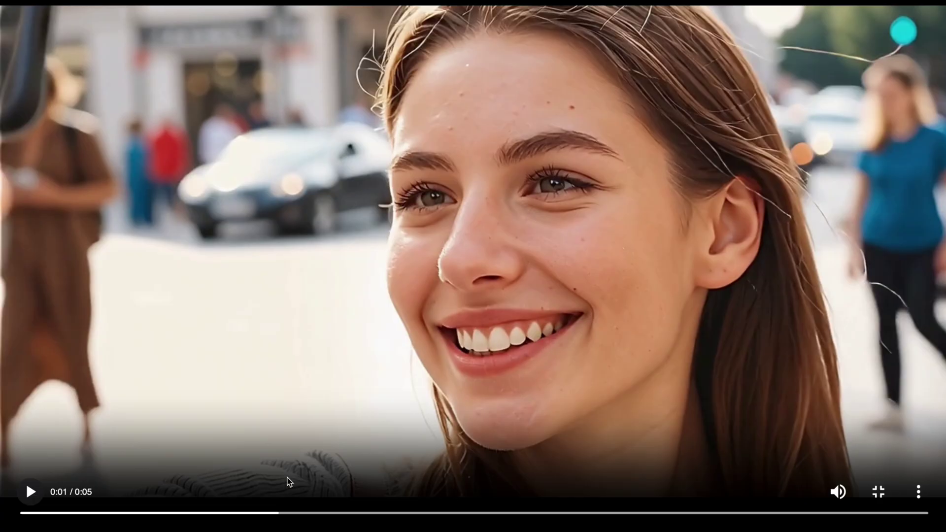
{"action": "left_click", "coordinate": [35, 500]}
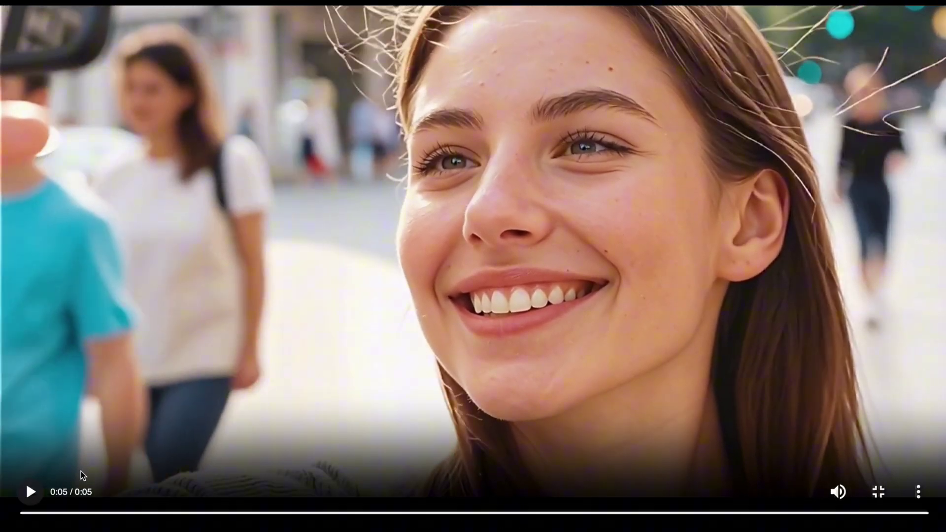
{"action": "left_click", "coordinate": [83, 476]}
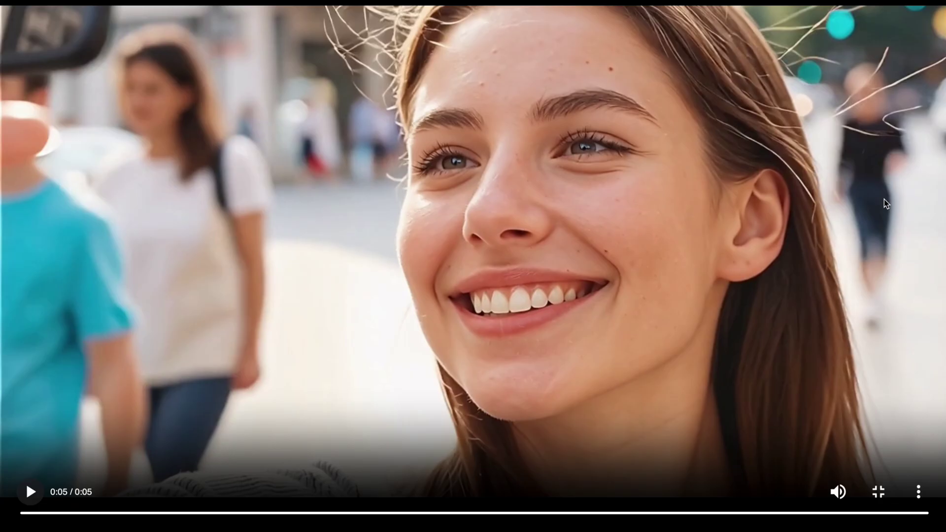
{"action": "key", "text": "Escape"}
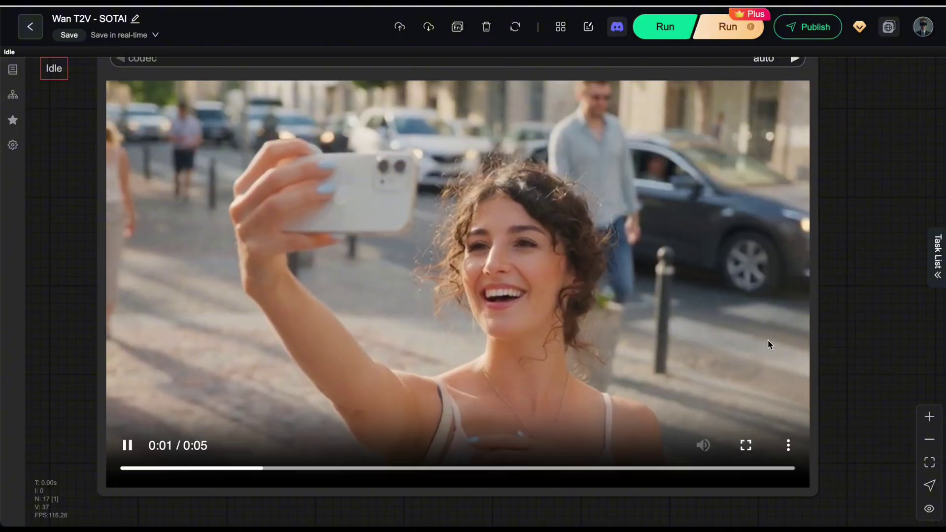
Examine the Wan T2V workflow's selfie video in full screen, and return to the workflow canvas
{"action": "left_click", "coordinate": [745, 446]}
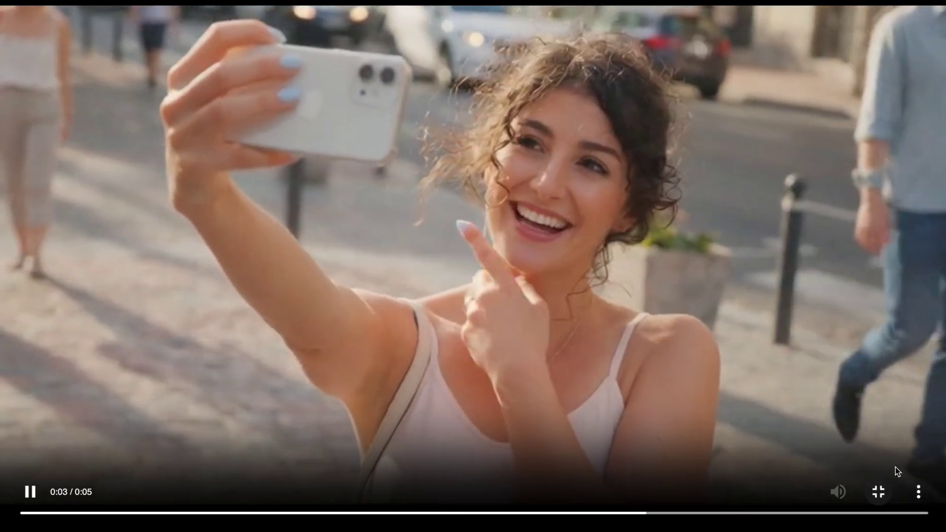
{"action": "left_click", "coordinate": [879, 492]}
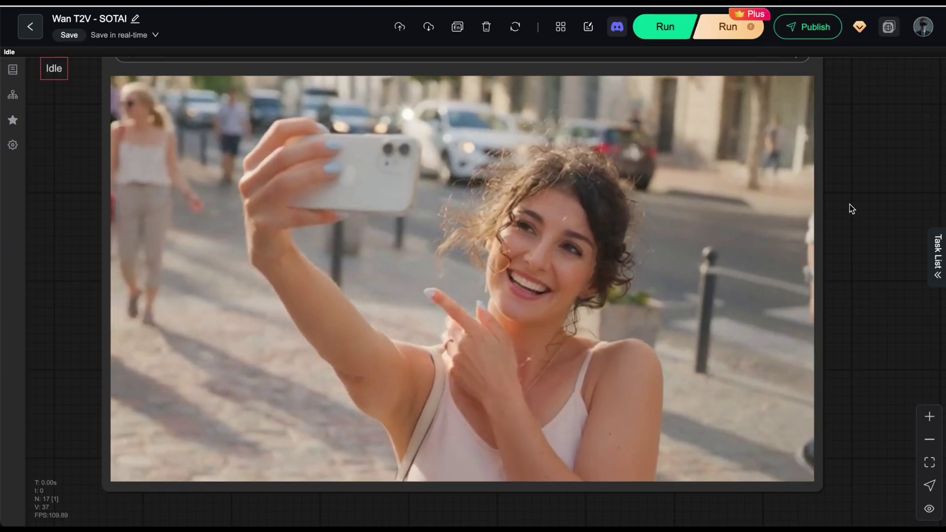
{"action": "mouse_move", "coordinate": [731, 255]}
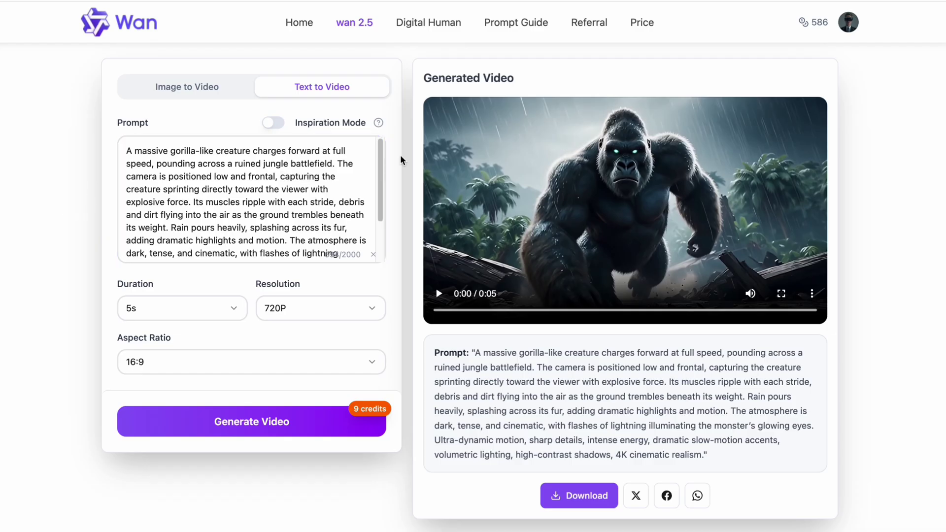
Check the gorilla prompt on the Wan 2.5 site and in the workflow's positive prompt, and examine the workflow's gorilla video
{"action": "left_click_drag", "start_coordinate": [190, 186], "coordinate": [345, 248]}
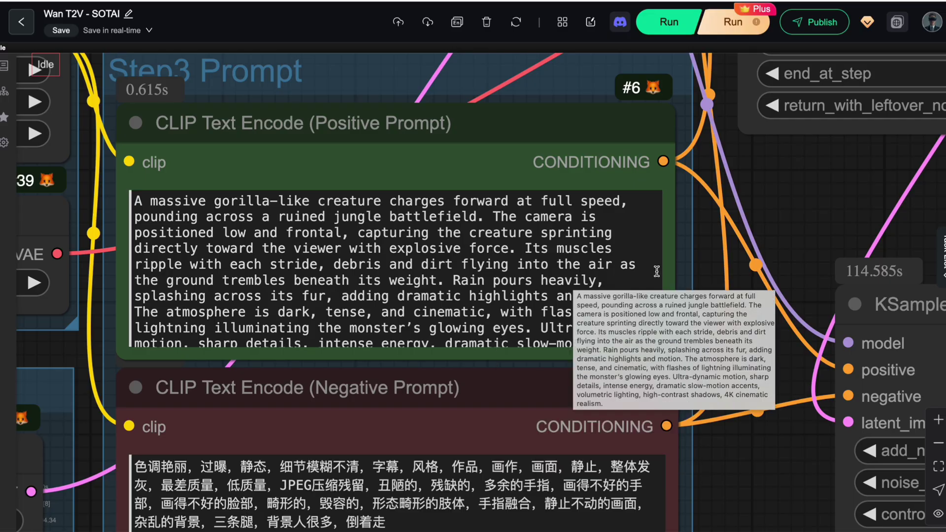
{"action": "left_click_drag", "start_coordinate": [767, 230], "coordinate": [265, 476]}
{"action": "scroll", "coordinate": [421, 419], "scroll_direction": "up", "scroll_amount": 2}
{"action": "left_click", "coordinate": [172, 420]}
{"action": "left_click_drag", "start_coordinate": [408, 475], "coordinate": [398, 485]}
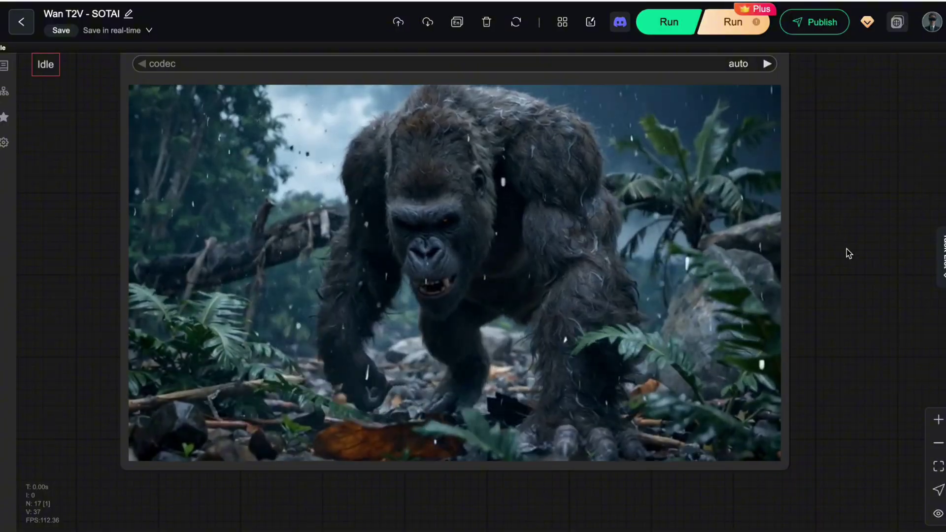
{"action": "mouse_move", "coordinate": [472, 402]}
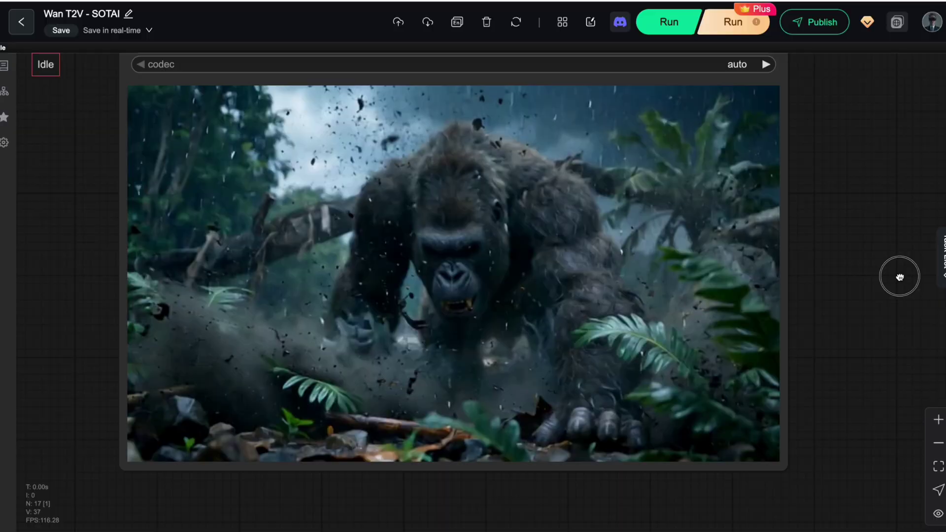
{"action": "left_click_drag", "start_coordinate": [901, 276], "coordinate": [896, 282]}
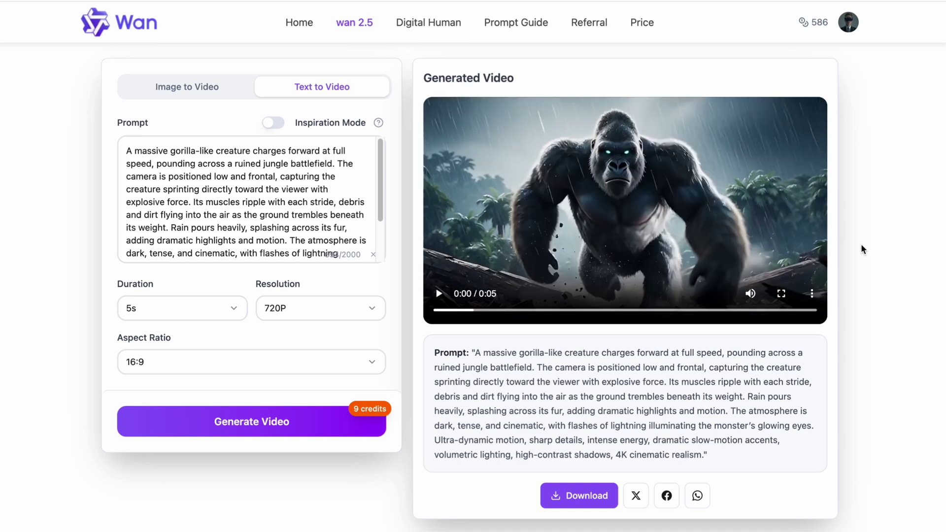
Play the Wan 2.5 gorilla video in full screen on the Wan site, and scrub back to about the two-second mark
{"action": "scroll", "coordinate": [772, 292], "scroll_direction": "up", "scroll_amount": 1}
{"action": "left_click", "coordinate": [781, 303]}
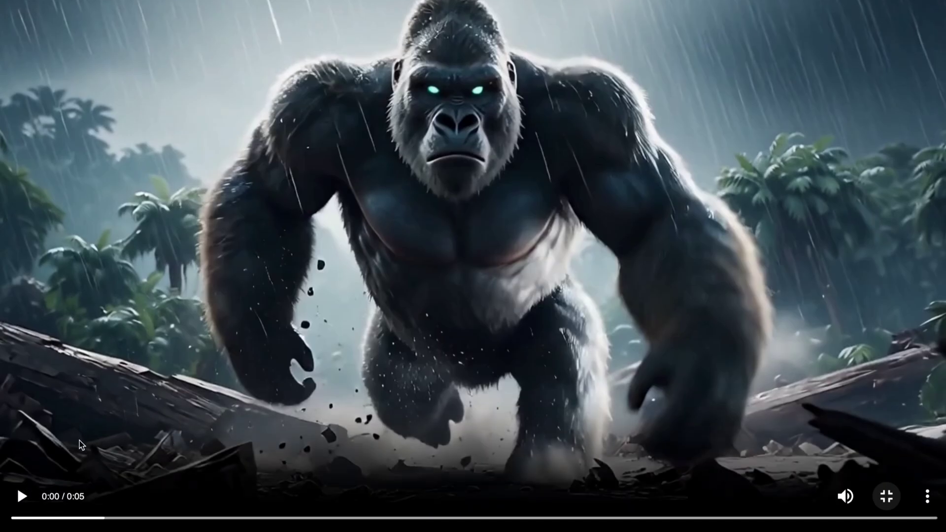
{"action": "left_click", "coordinate": [21, 496]}
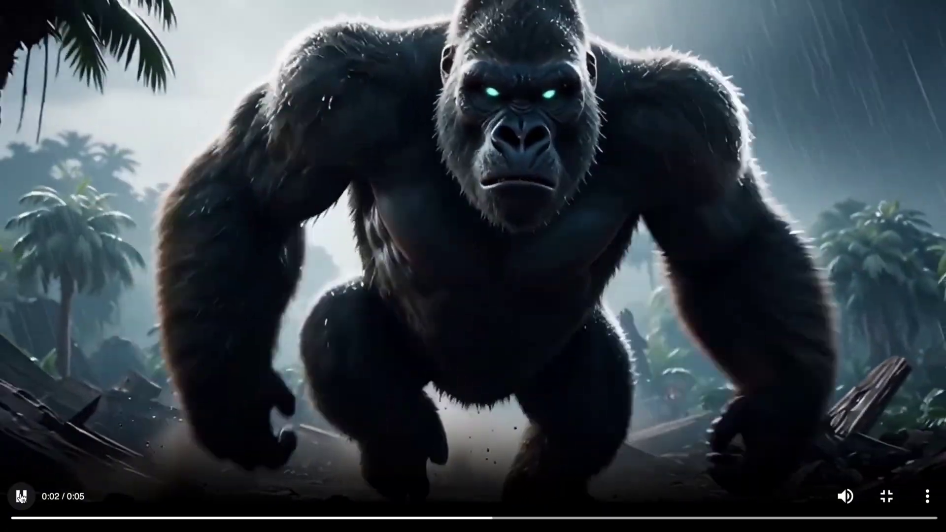
{"action": "left_click", "coordinate": [21, 496]}
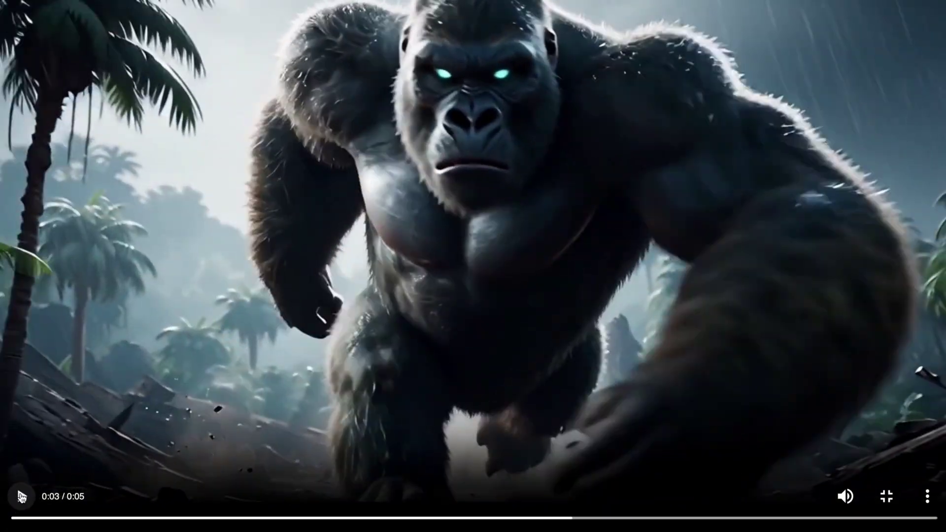
{"action": "left_click", "coordinate": [21, 497]}
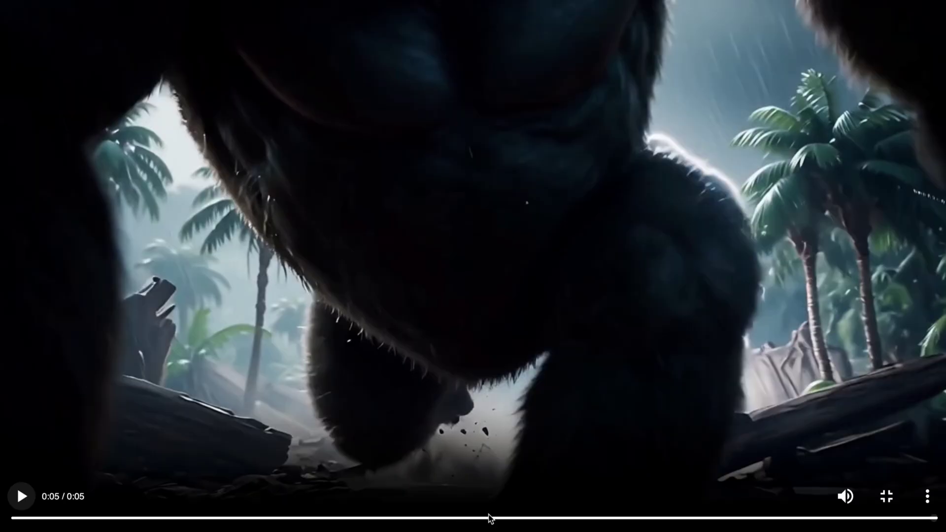
{"action": "left_click_drag", "start_coordinate": [469, 518], "coordinate": [411, 519]}
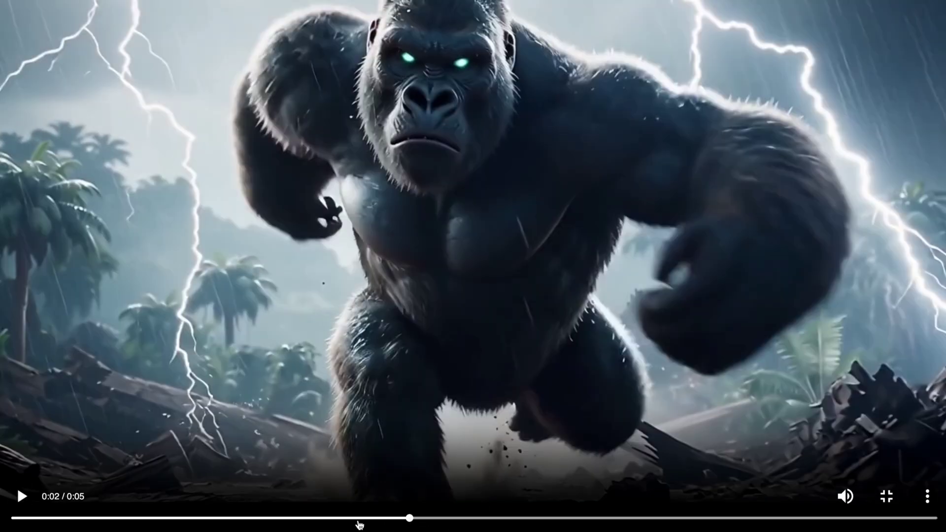